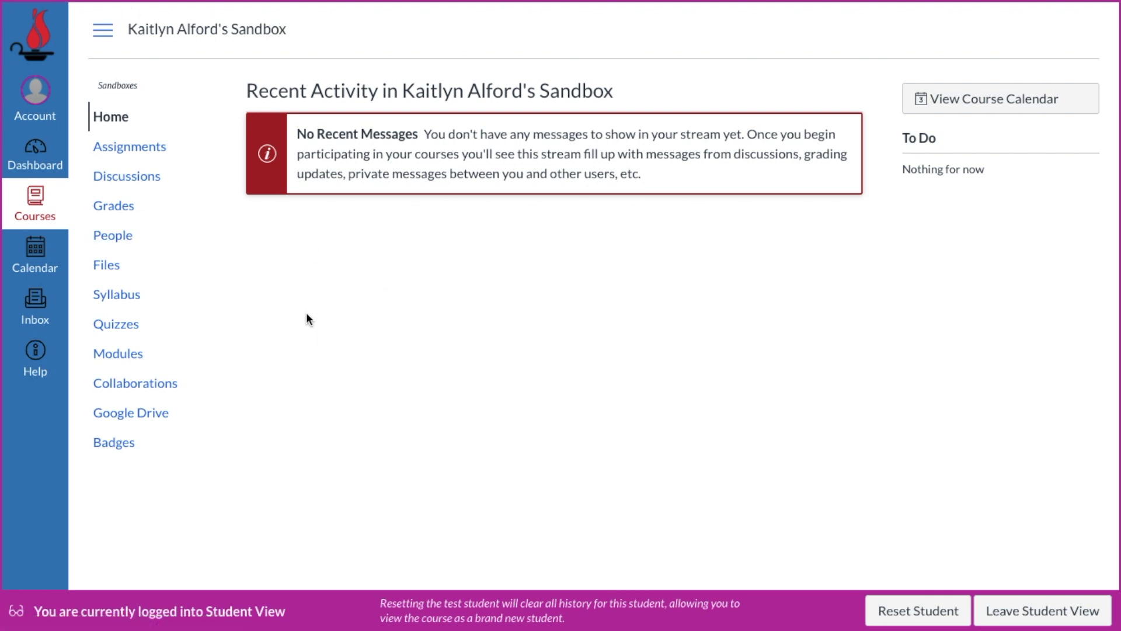
Step: Open the course Modules list, then the Pompeii Song Analysis: Guided Lesson assignment
left_click(127, 356)
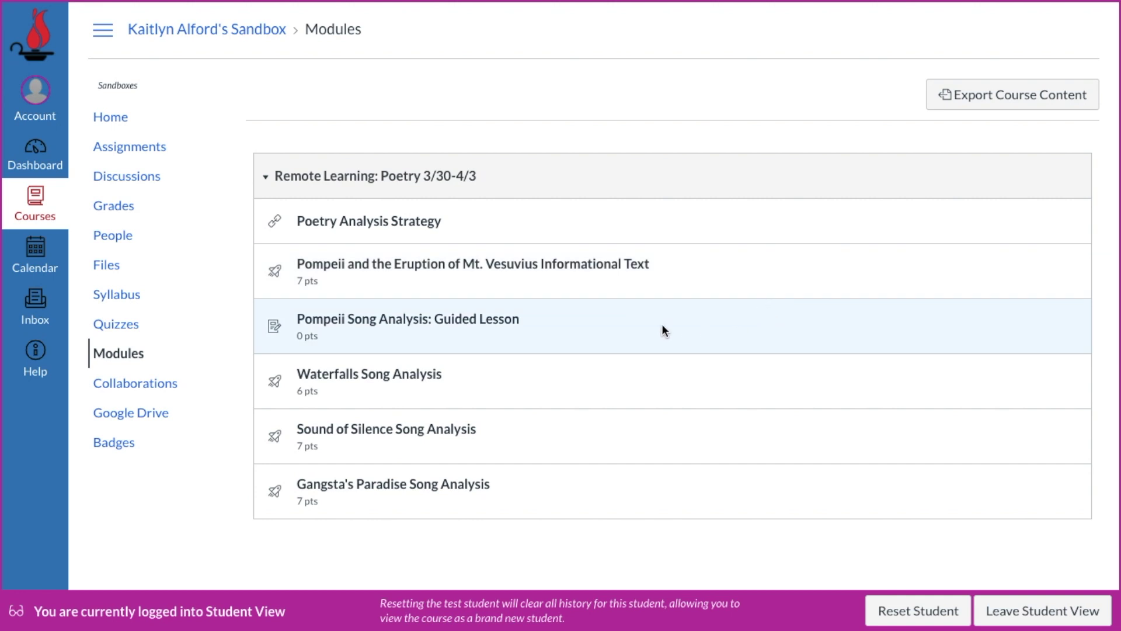
left_click(503, 321)
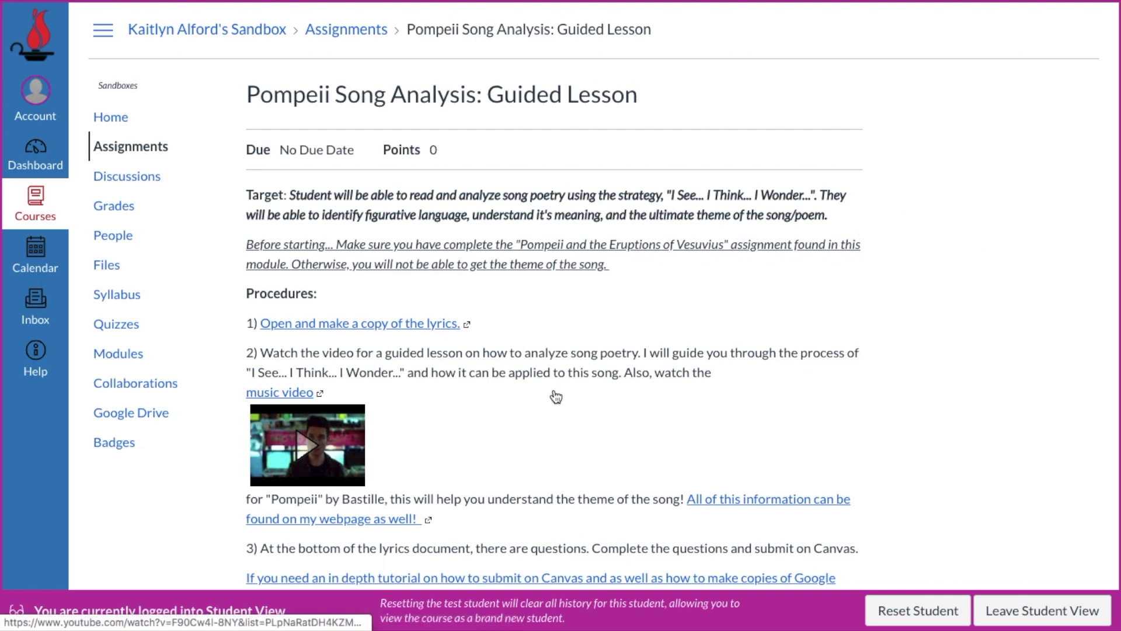
Step: Scroll through the Pompeii assignment page to review its procedures and music video
scroll(555, 435, "down", 4)
scroll(555, 436, "up", 2)
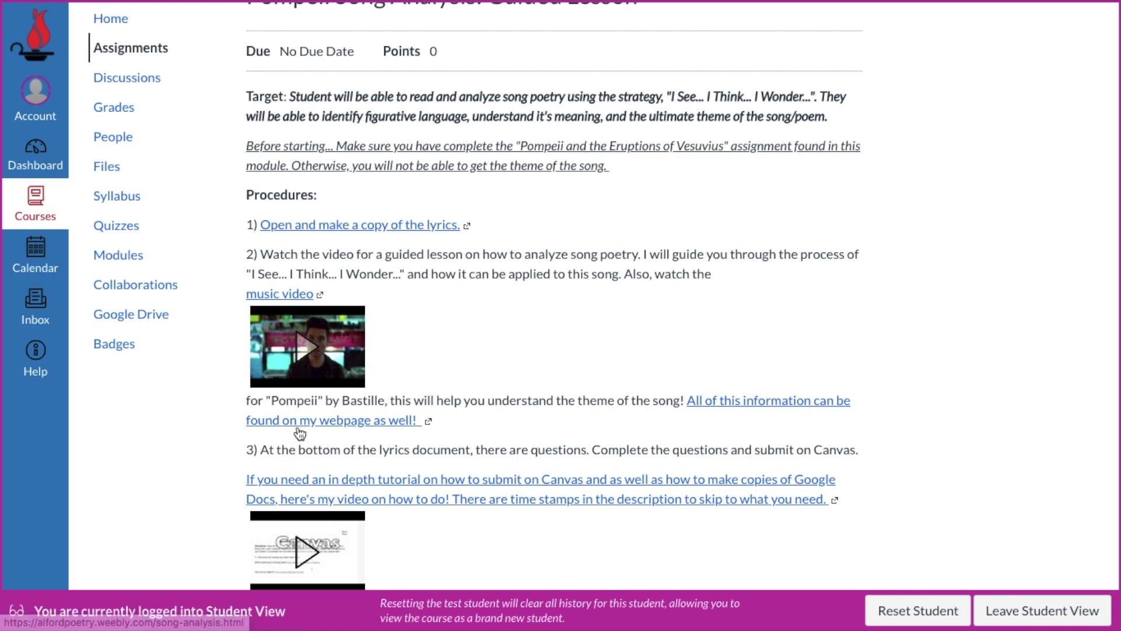
scroll(417, 431, "down", 2)
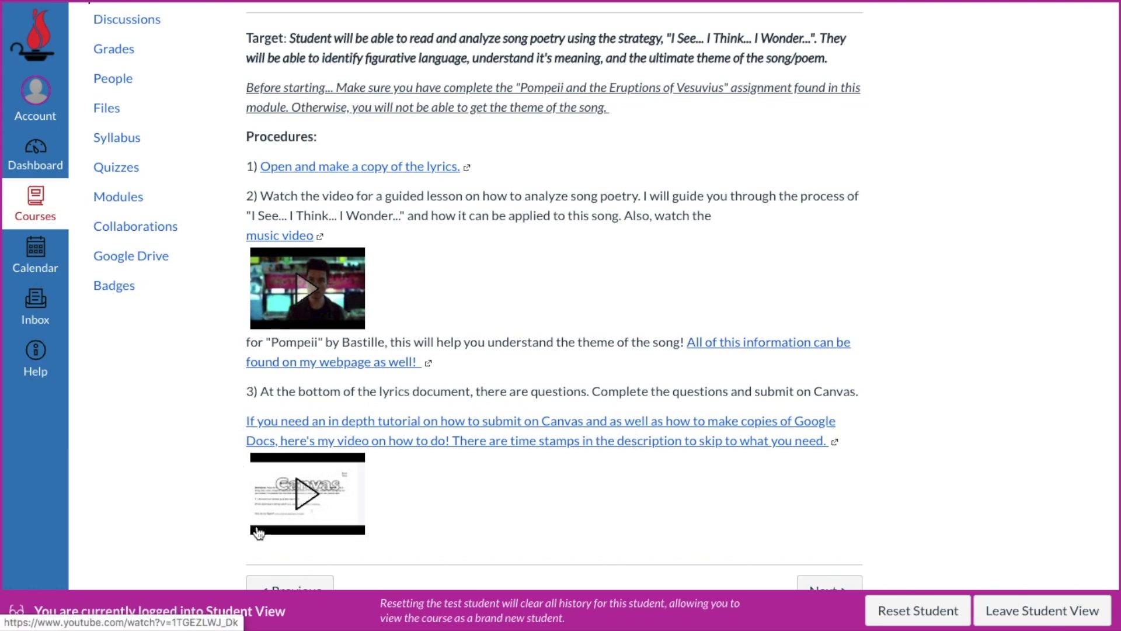
scroll(667, 245, "up", 1)
Step: Open the Pompeii lyrics and save a copy titled with the student's name before 'Pompeii'
left_click(448, 219)
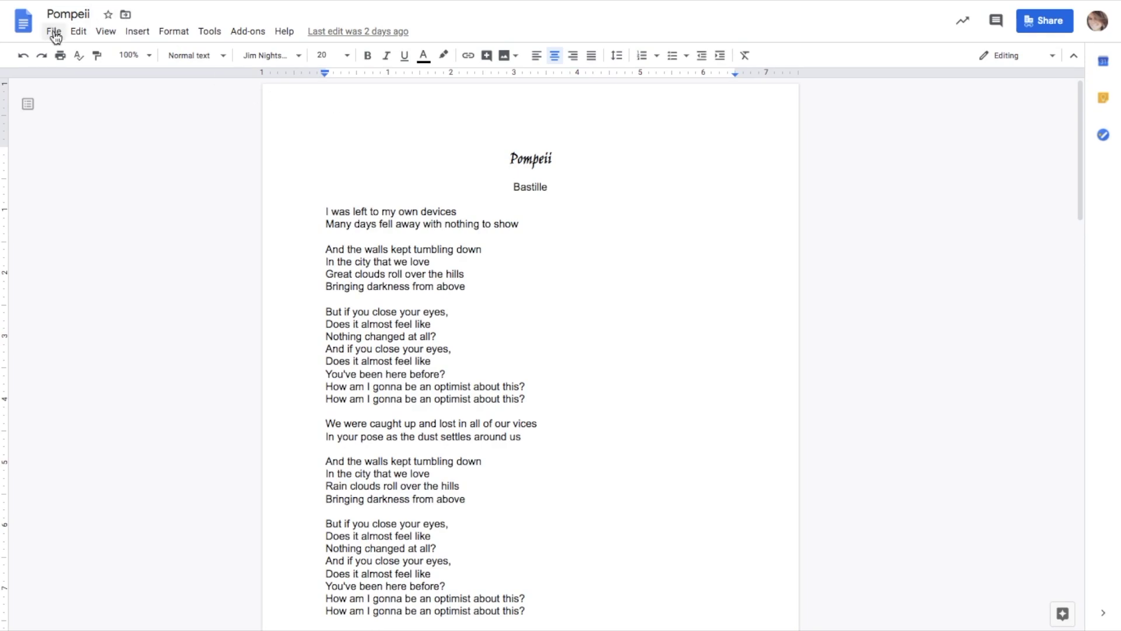
left_click(53, 31)
left_click(80, 130)
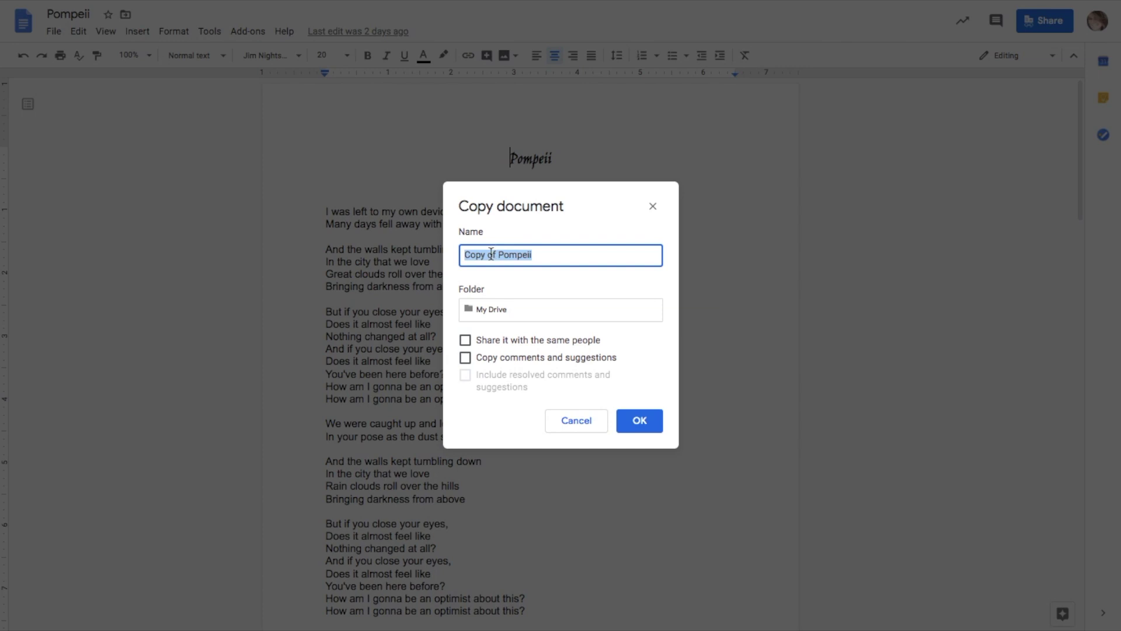
left_click_drag(494, 257, 439, 257)
left_click(494, 255)
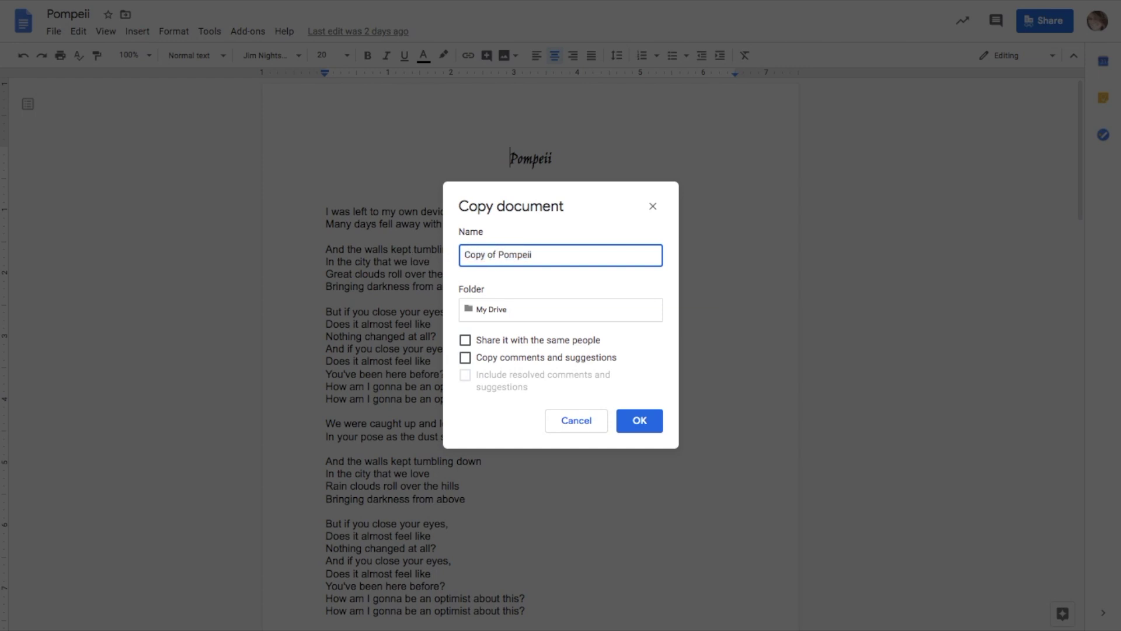
key("BackSpace")
key("BackSpace")
key("BackSpace")
key("BackSpace")
key("BackSpace")
key("BackSpace")
key("BackSpace")
key("BackSpace")
key("Return")
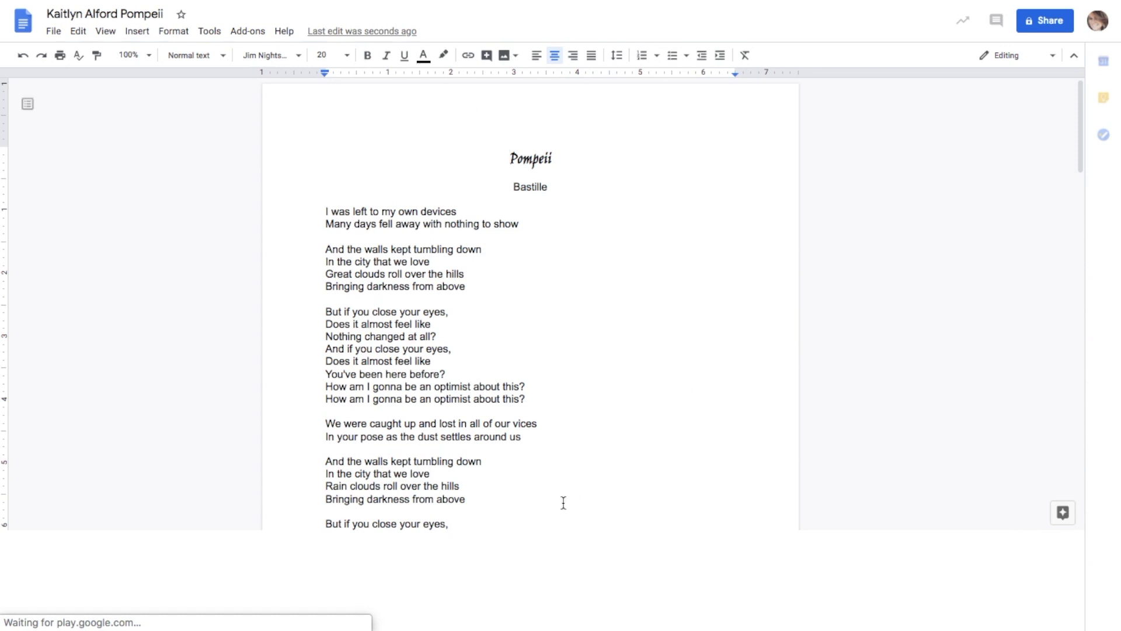
right_click(440, 476)
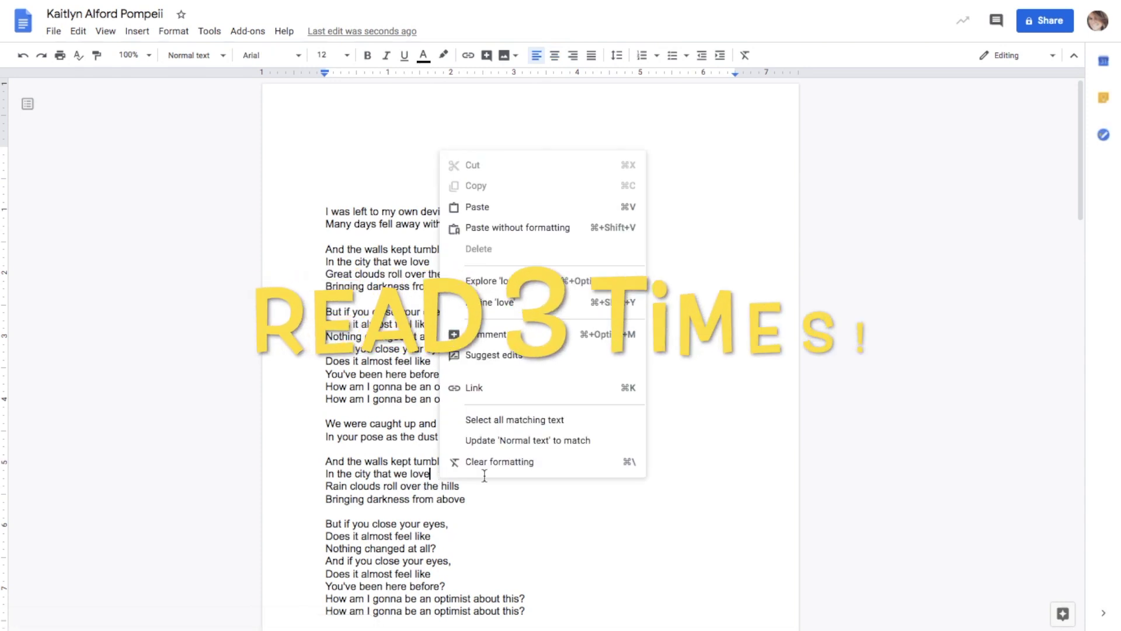
Step: Turn on bold and italic and pick yellow as the highlight colour
key("Escape")
key("Down")
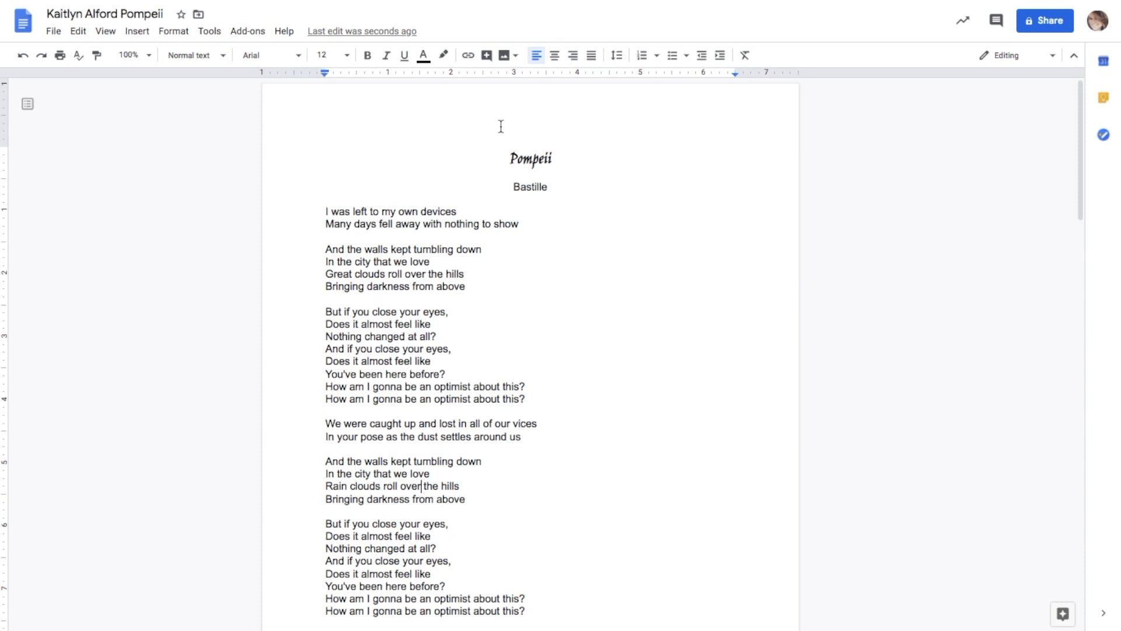
left_click(367, 56)
left_click(389, 57)
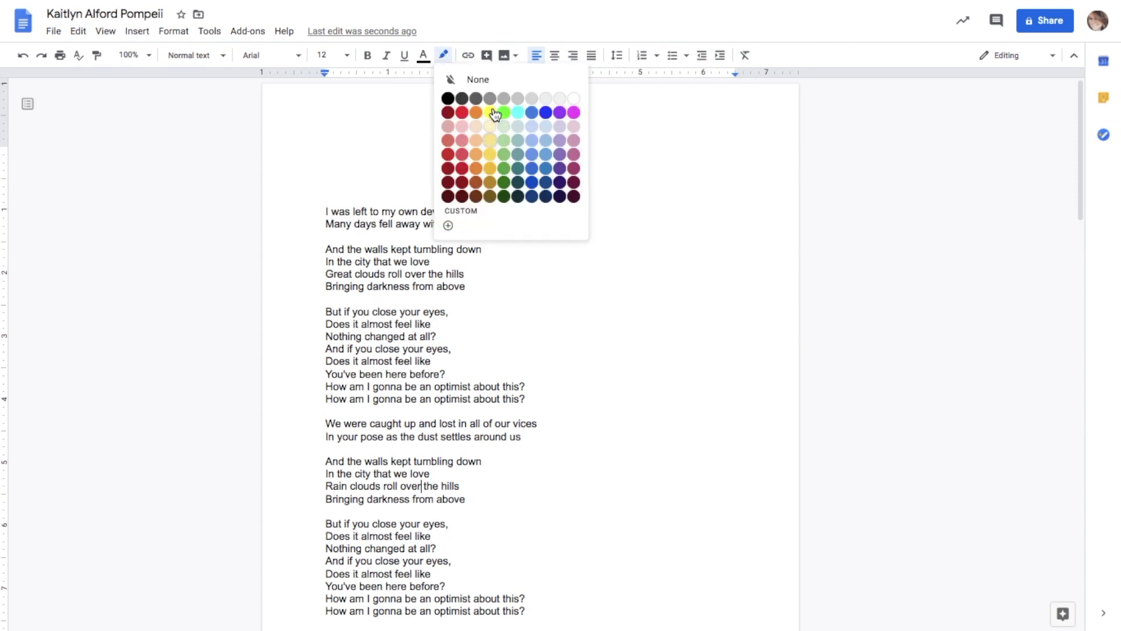
left_click(491, 112)
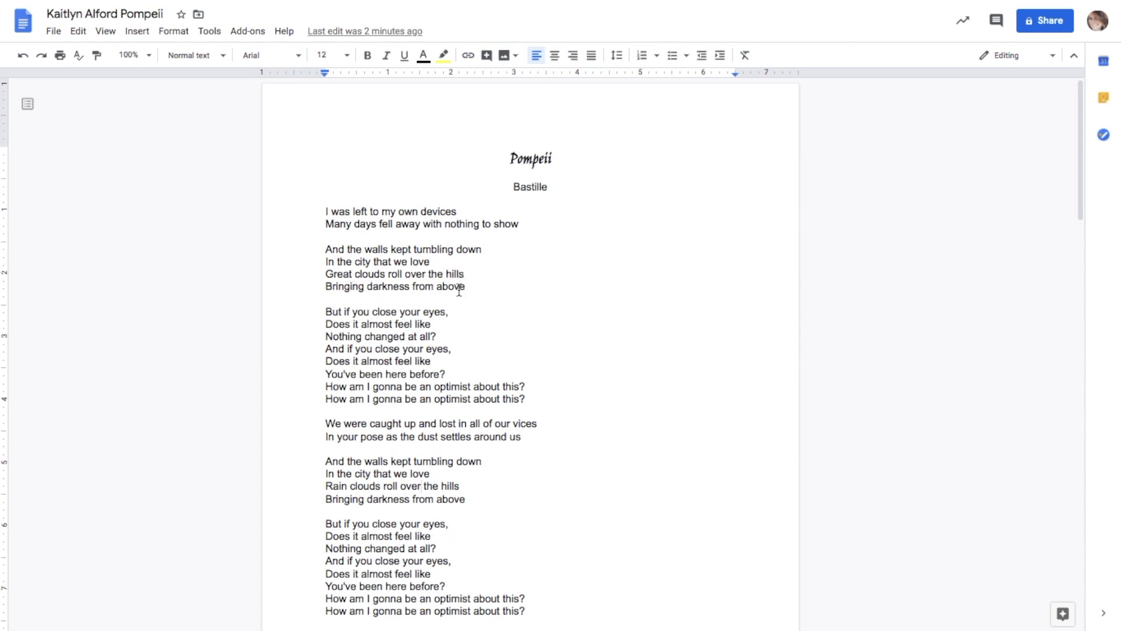
scroll(326, 313, "down", 1)
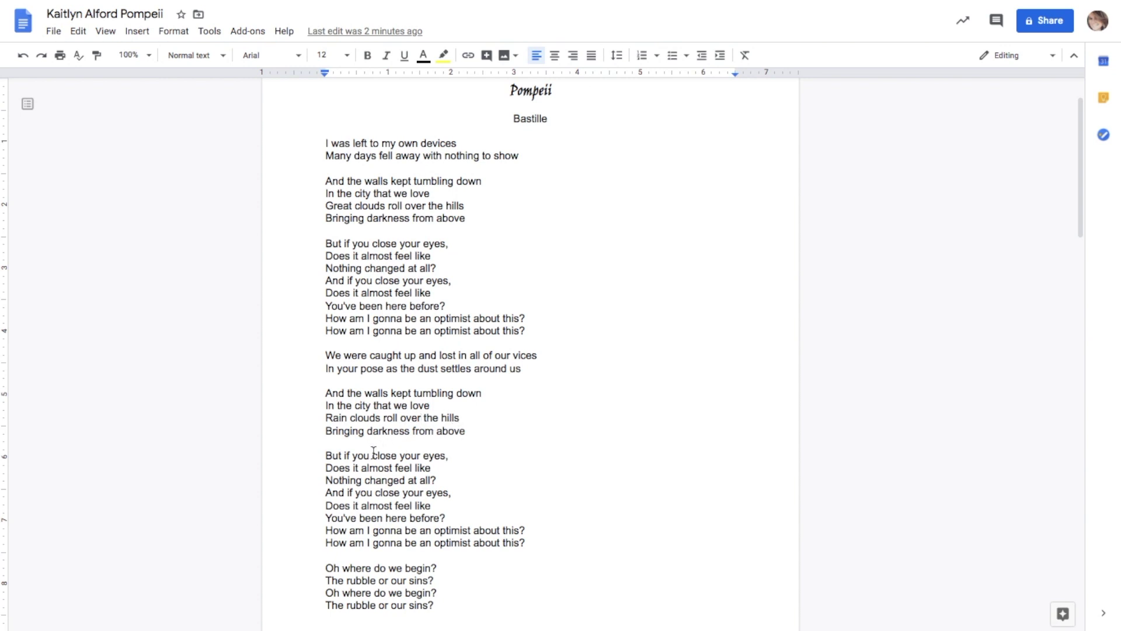
scroll(431, 453, "down", 1)
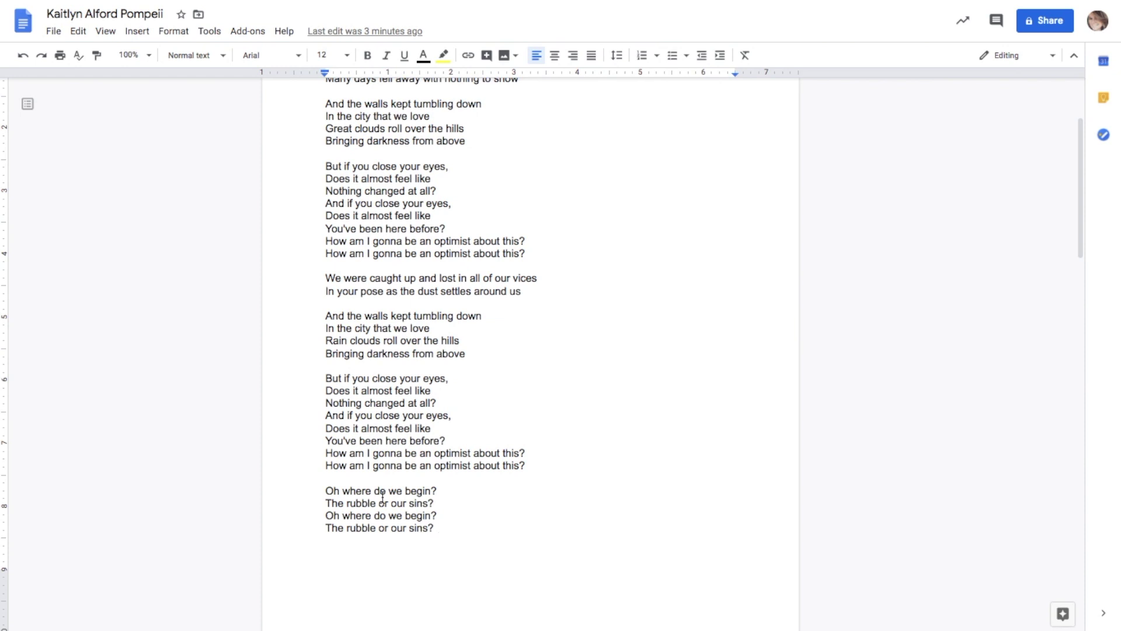
scroll(340, 206, "down", 8)
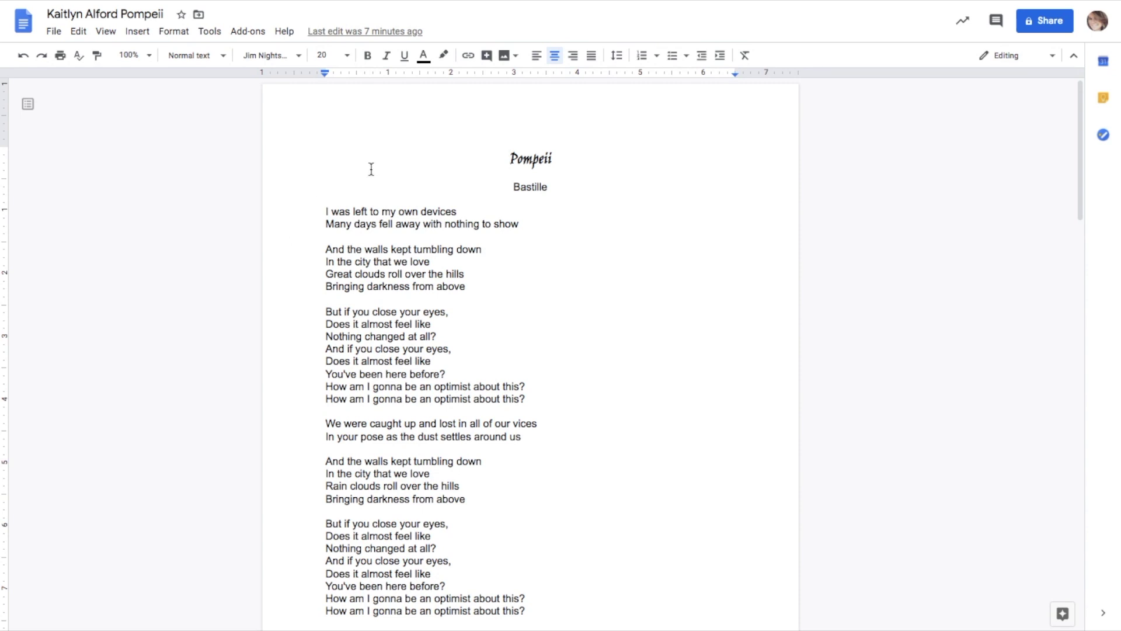
Step: Number the first three stanzas 1, 2 and 3
left_click_drag(324, 211, 458, 212)
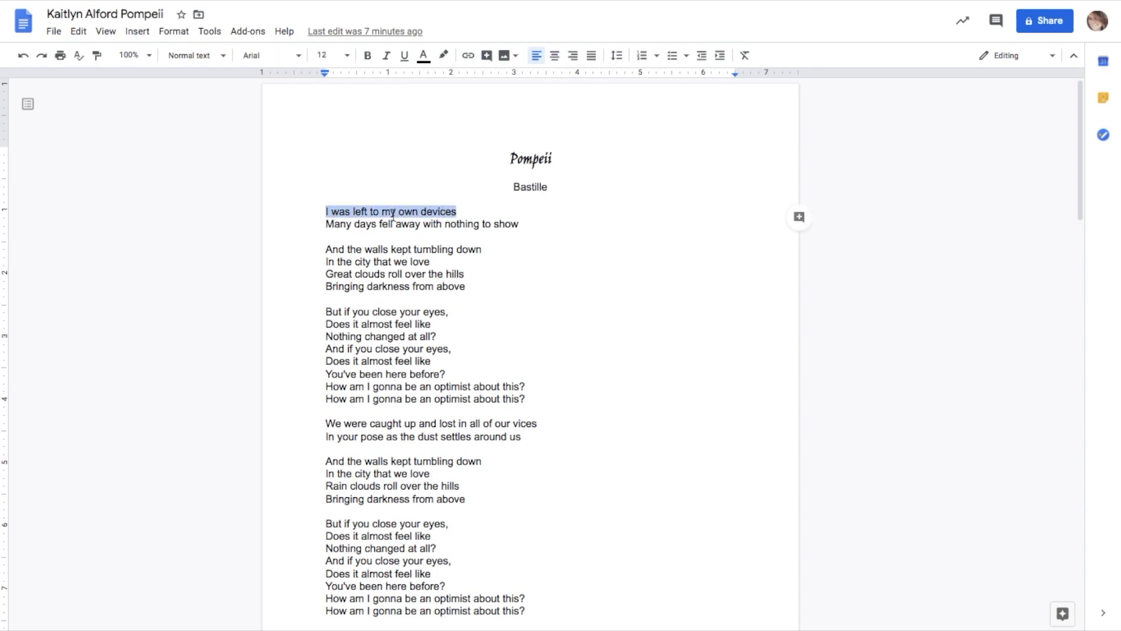
left_click_drag(467, 237, 322, 212)
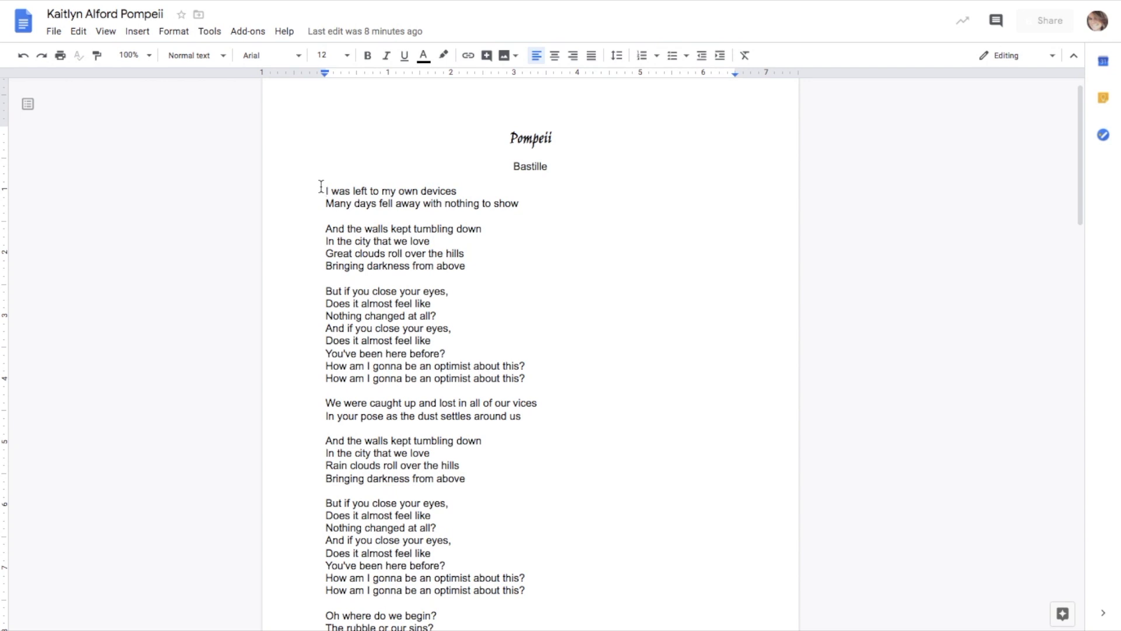
left_click(321, 187)
type("1")
left_click(323, 204)
left_click(324, 227)
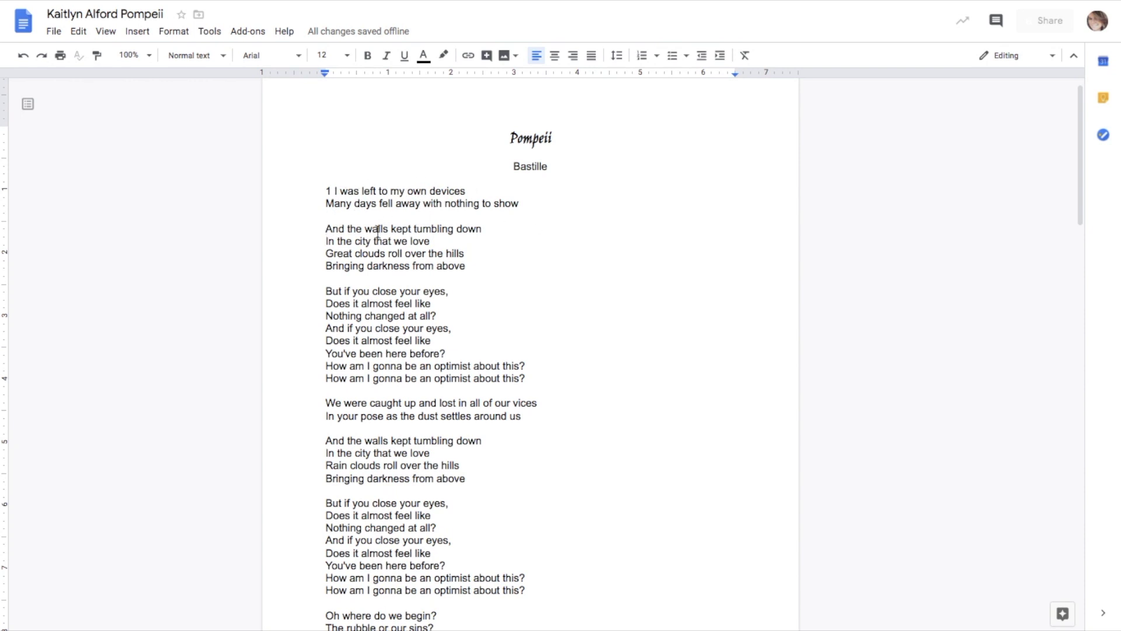
type("2")
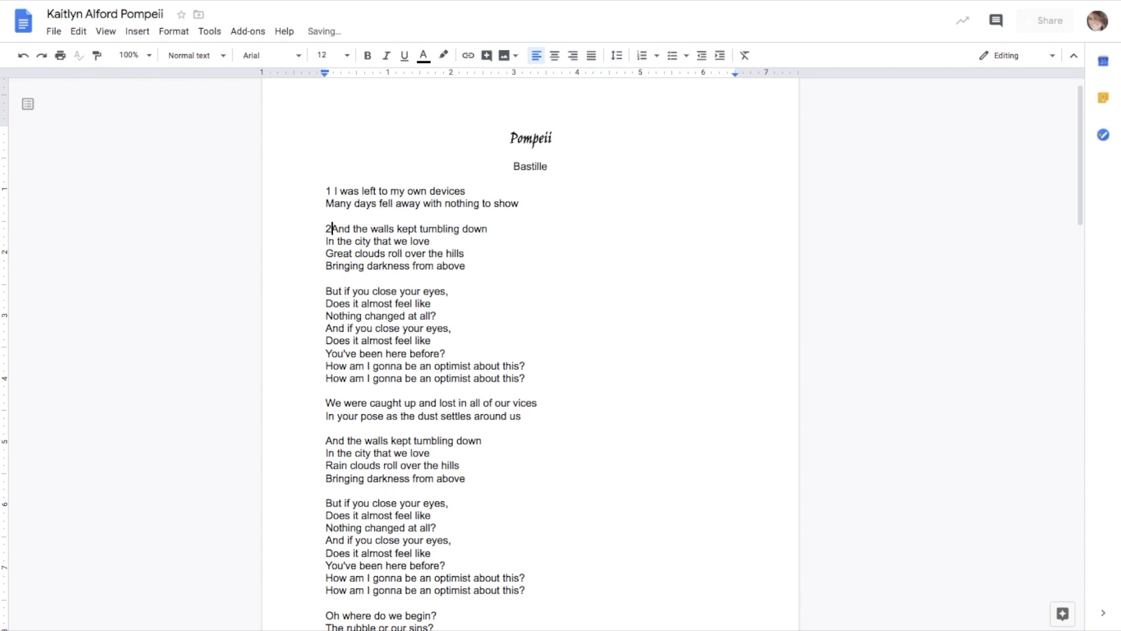
left_click(321, 291)
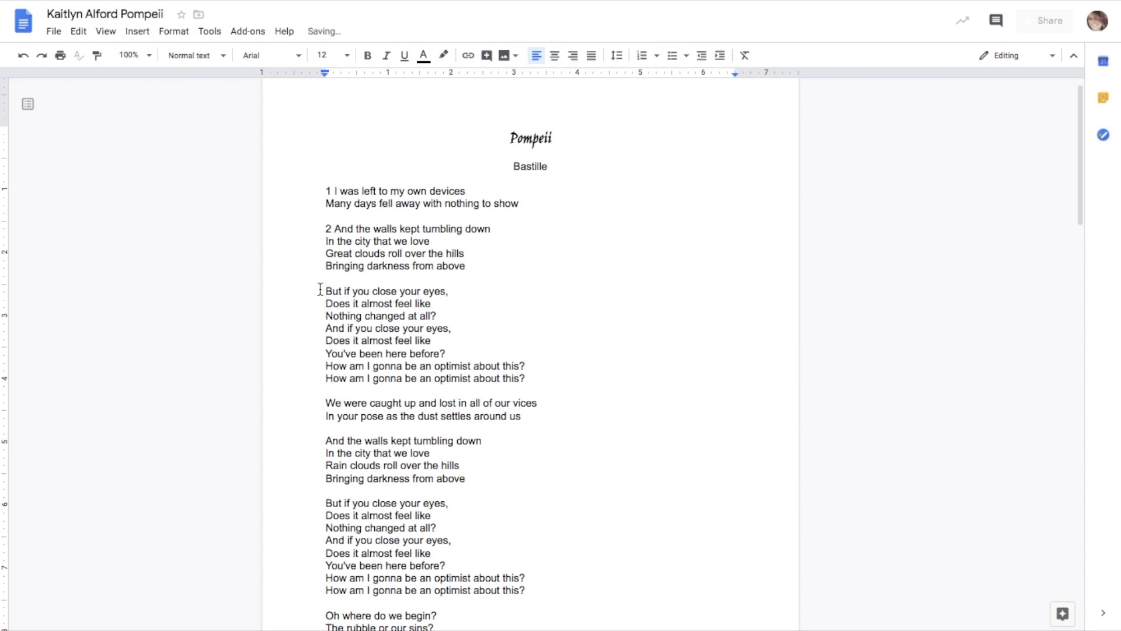
type("3")
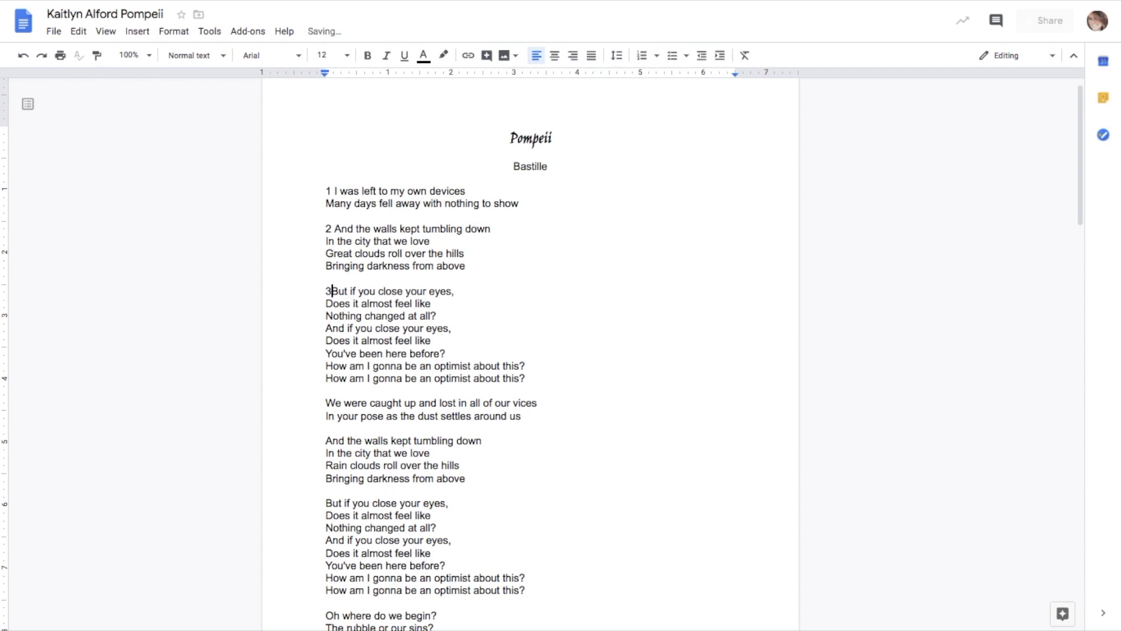
Step: Add stanza numbers 4, 5, 6, 8 and 9 down the rest of the lyrics
left_click(324, 403)
type("4")
left_click(324, 440)
type("5")
left_click(324, 503)
type("6")
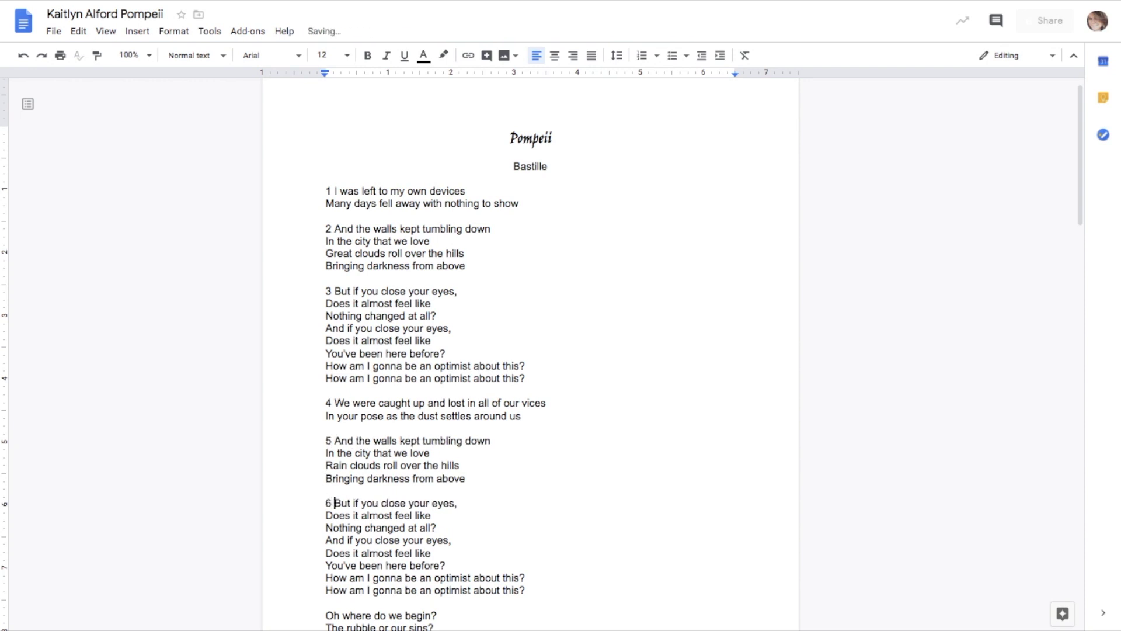
scroll(327, 444, "down", 4)
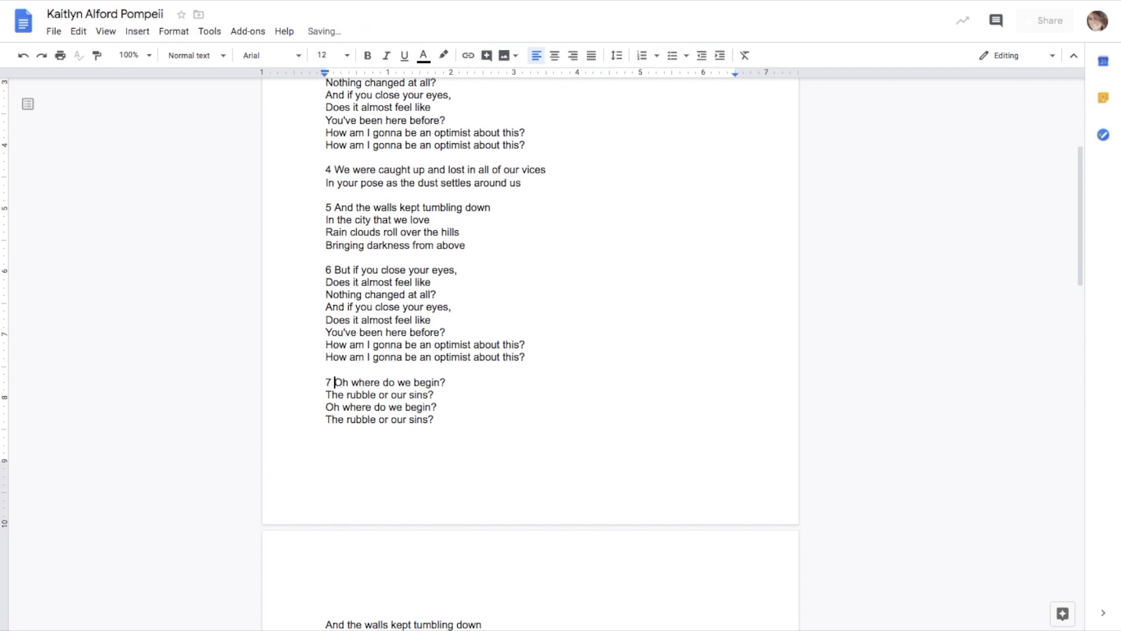
scroll(326, 398, "down", 3)
left_click(324, 439)
type("8")
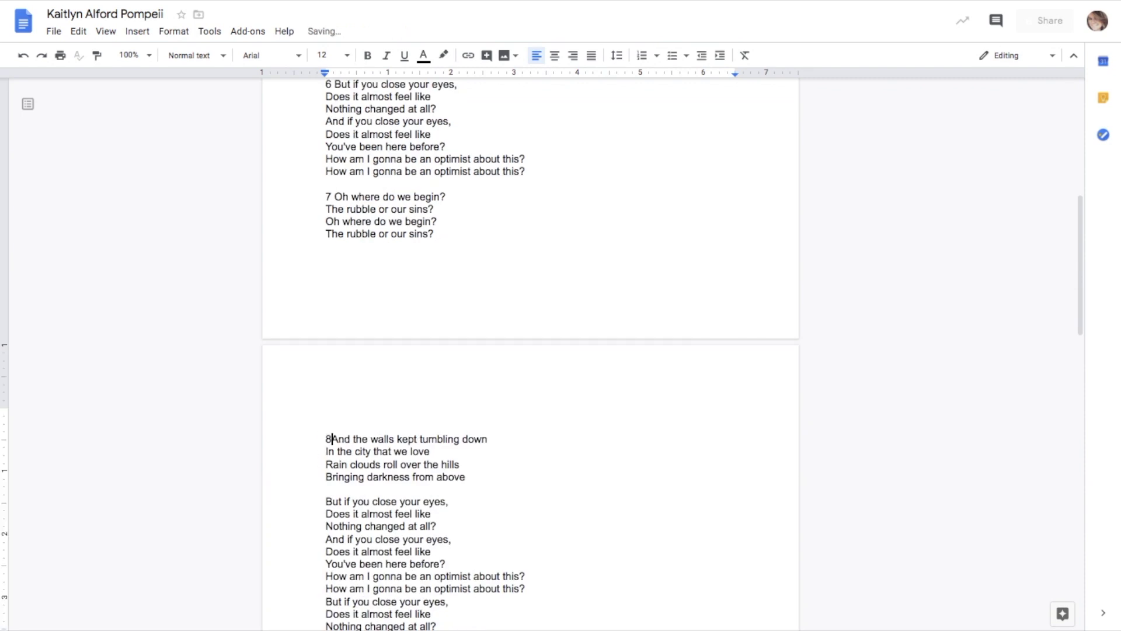
left_click(325, 501)
type("9")
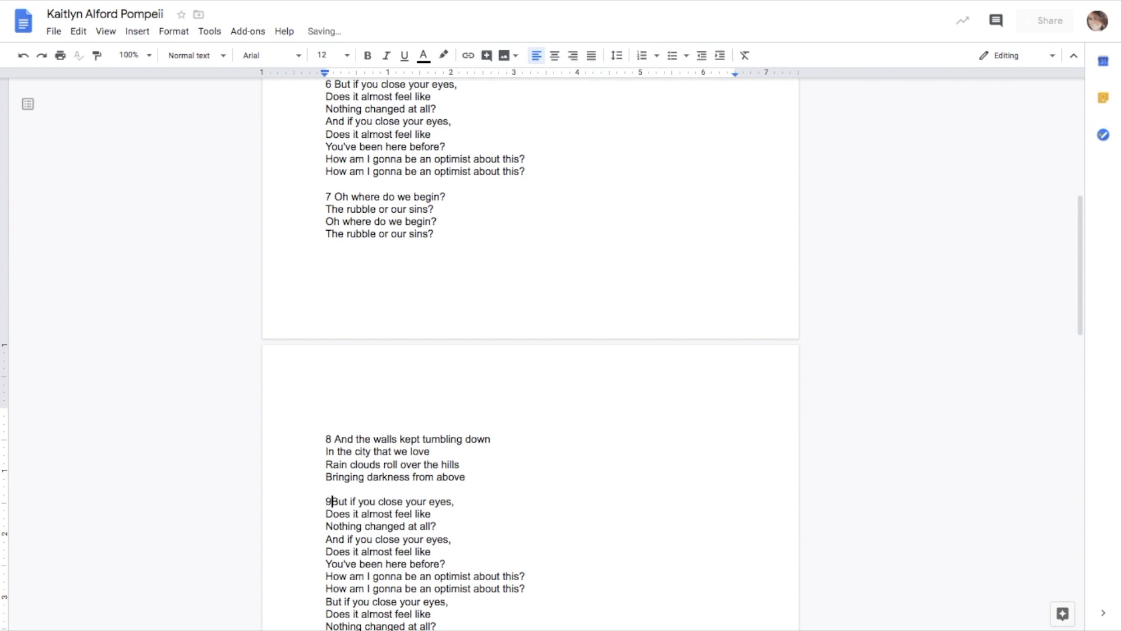
Step: Check the I see section, placing the cursor after 'Simile:', then return to the top
scroll(323, 495, "up", 8)
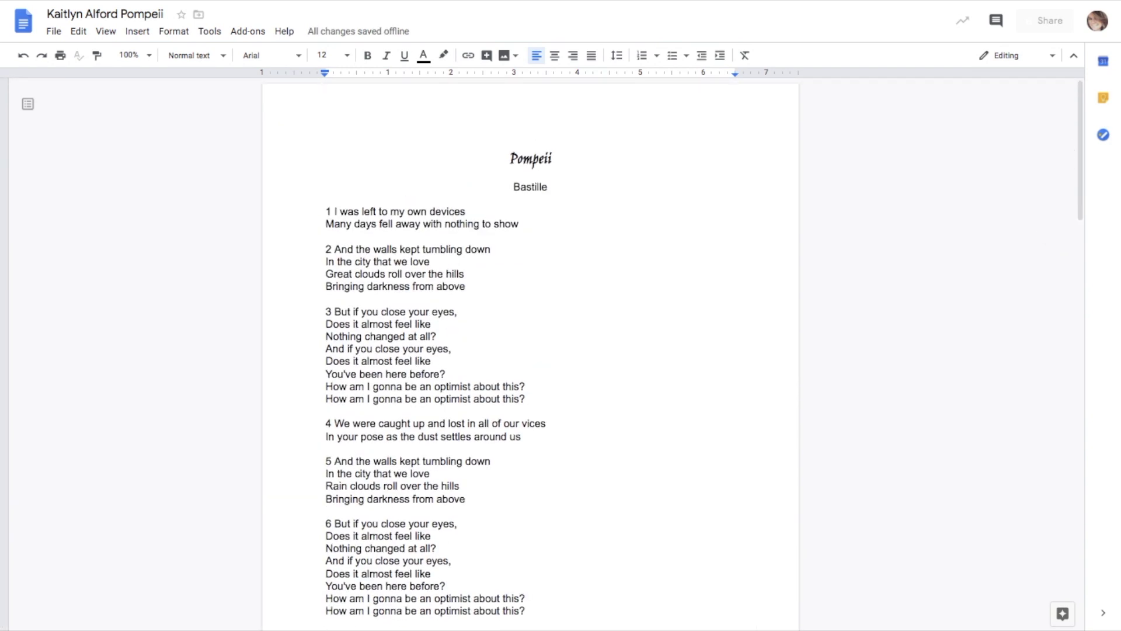
scroll(384, 226, "down", 12)
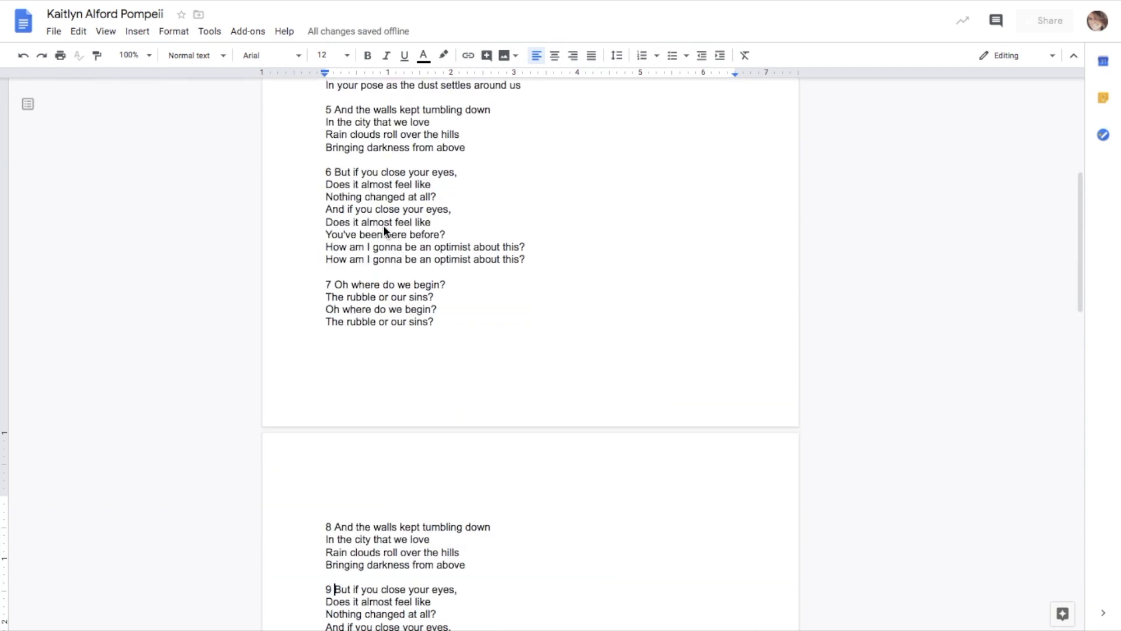
scroll(384, 226, "down", 3)
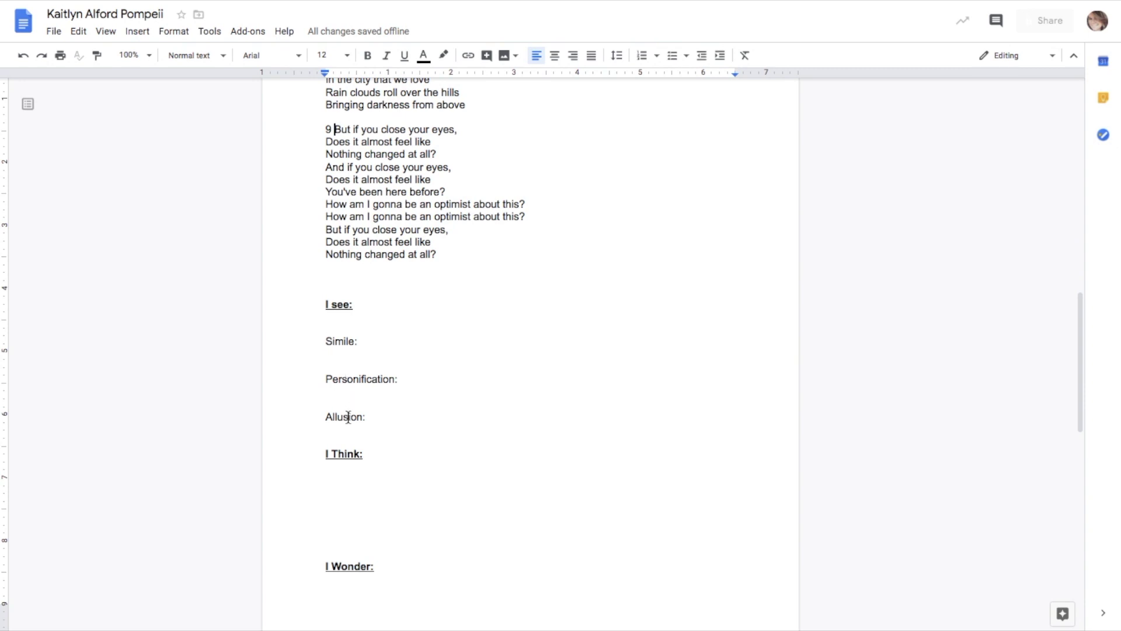
scroll(411, 423, "up", 1)
left_click(372, 379)
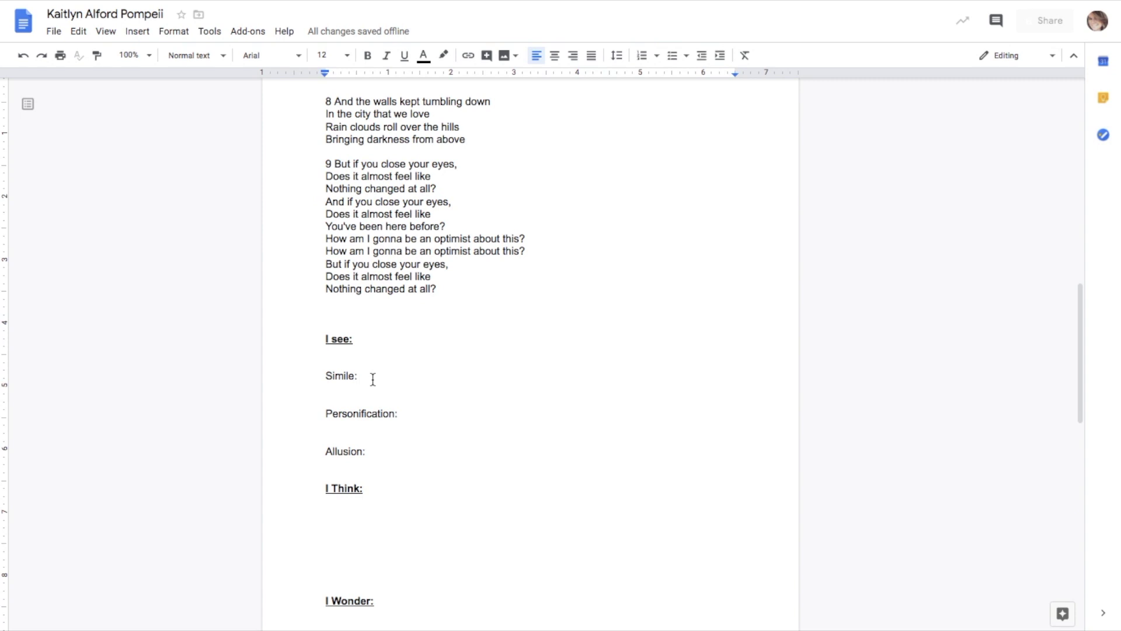
scroll(372, 379, "up", 15)
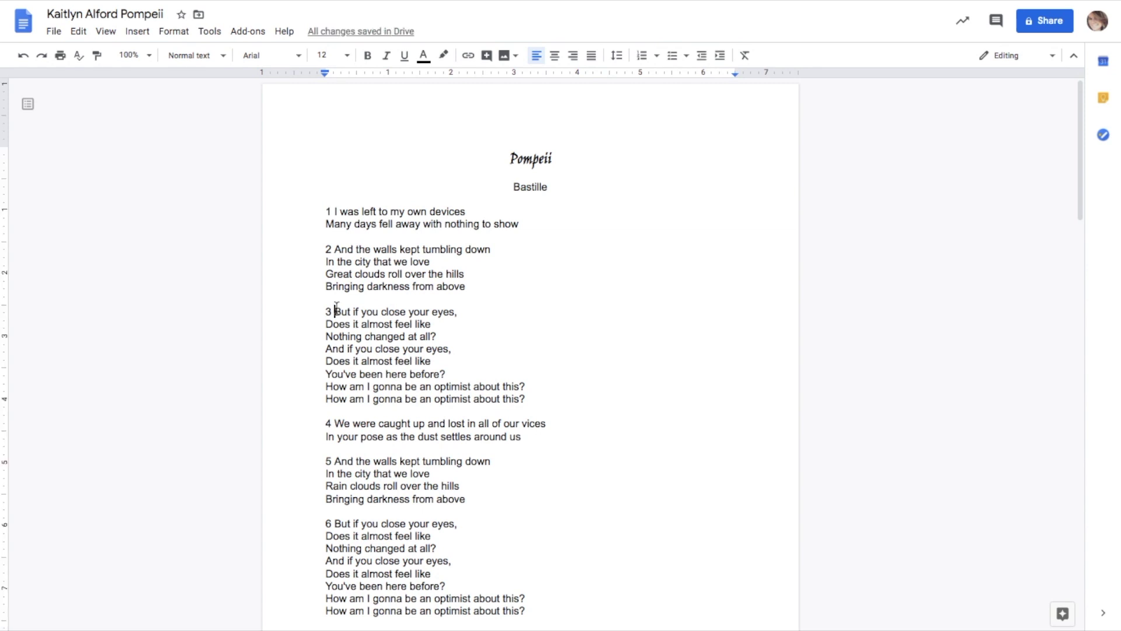
Step: Highlight the opening six lines of stanza 3 in yellow
left_click_drag(325, 311, 451, 372)
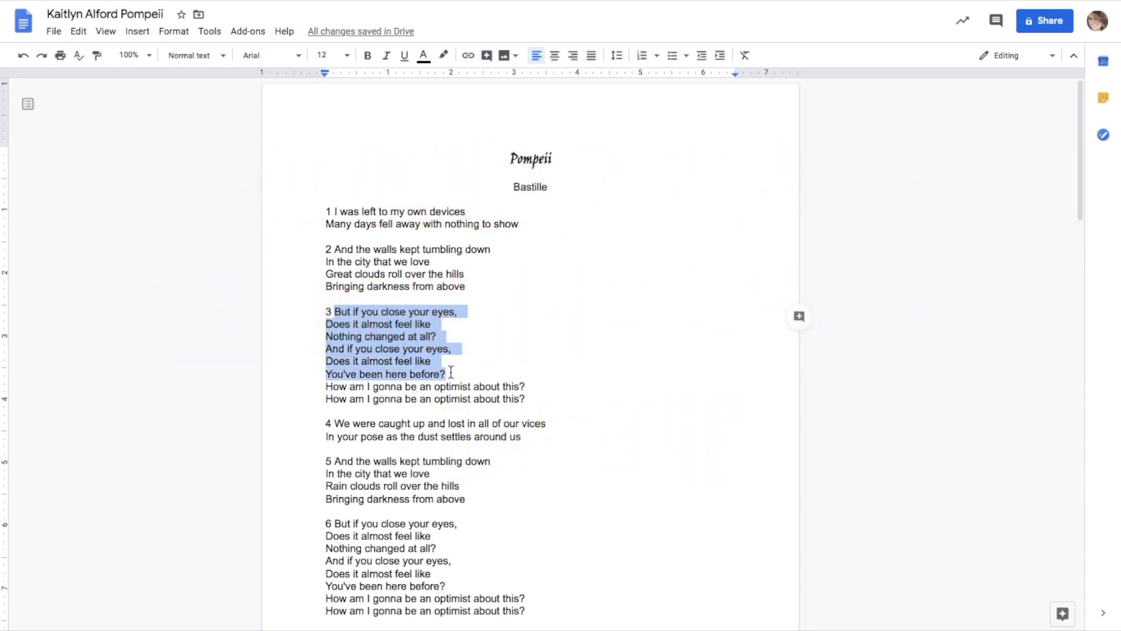
left_click(448, 59)
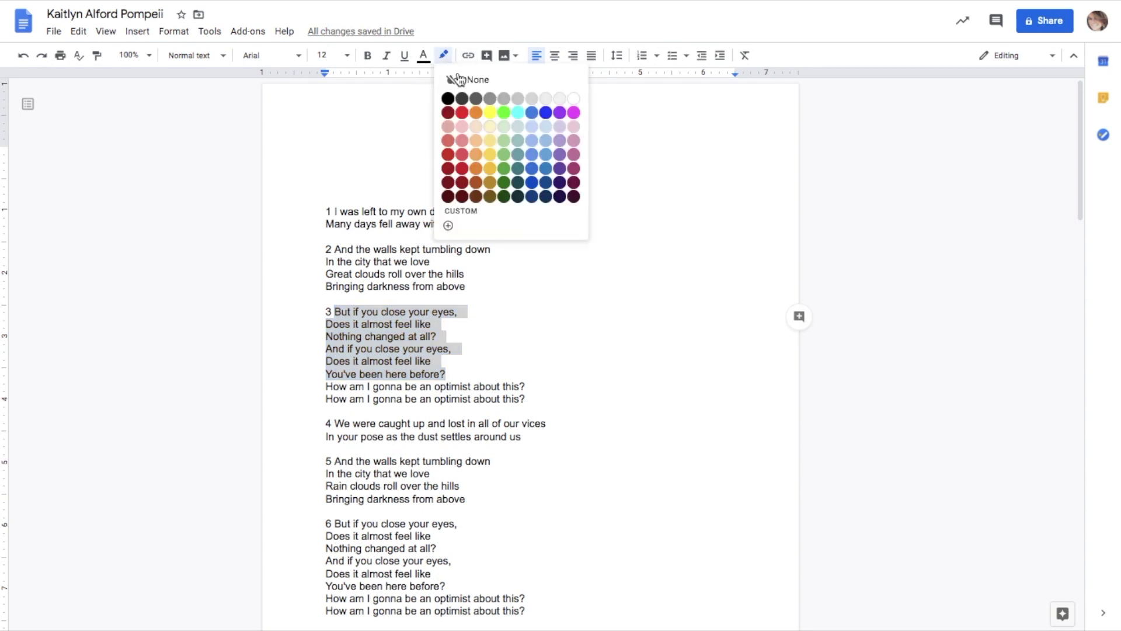
left_click(491, 113)
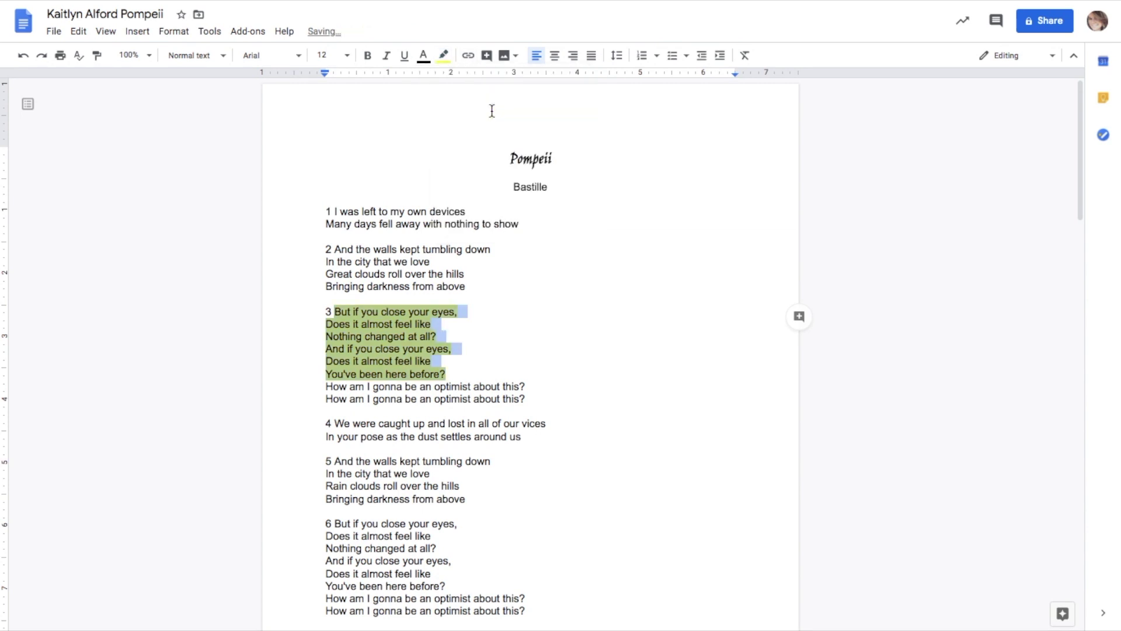
left_click(465, 285)
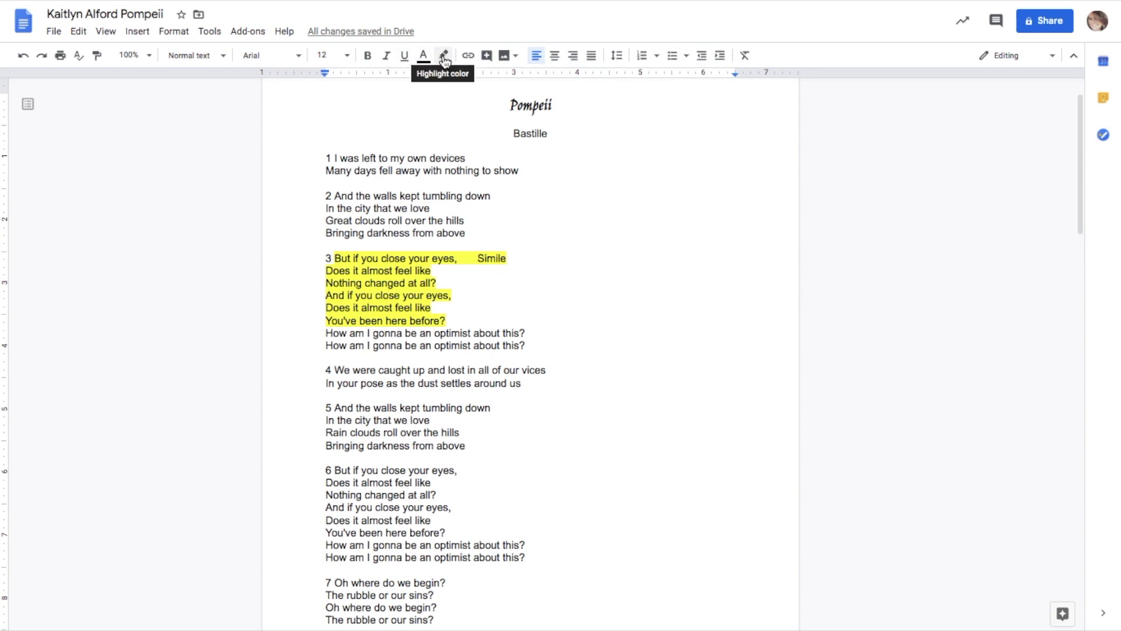
Step: Paste stanza 3's six yellow lines after 'Simile:' in the I see section, removing the copied label
scroll(449, 223, "down", 7)
scroll(449, 223, "up", 5)
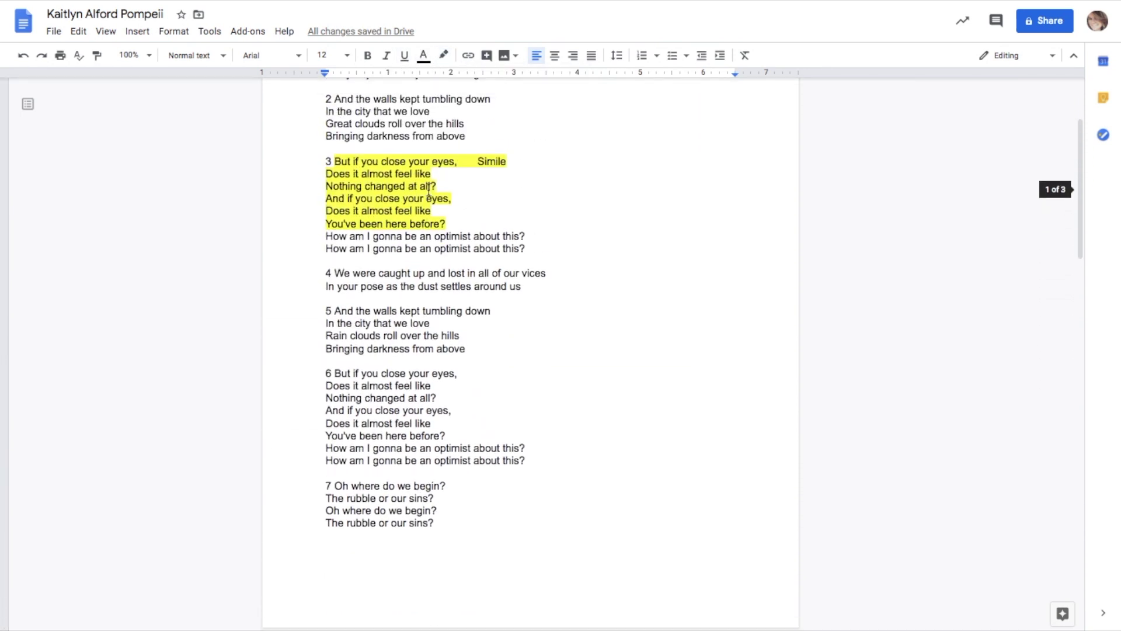
left_click_drag(449, 223, 336, 161)
key("ctrl+c")
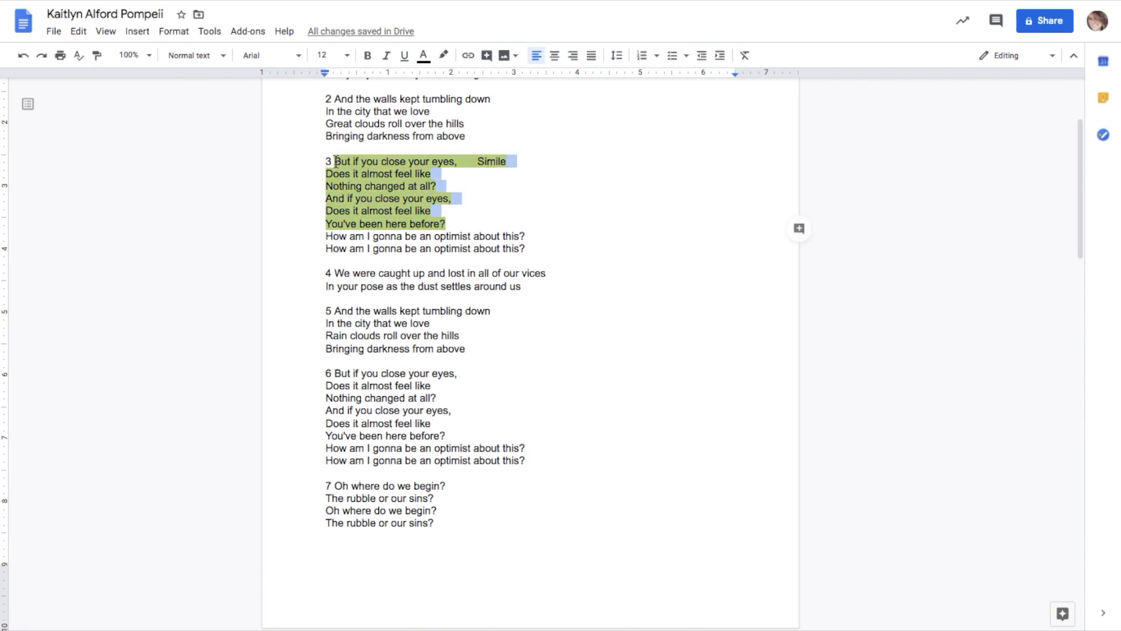
scroll(336, 161, "down", 8)
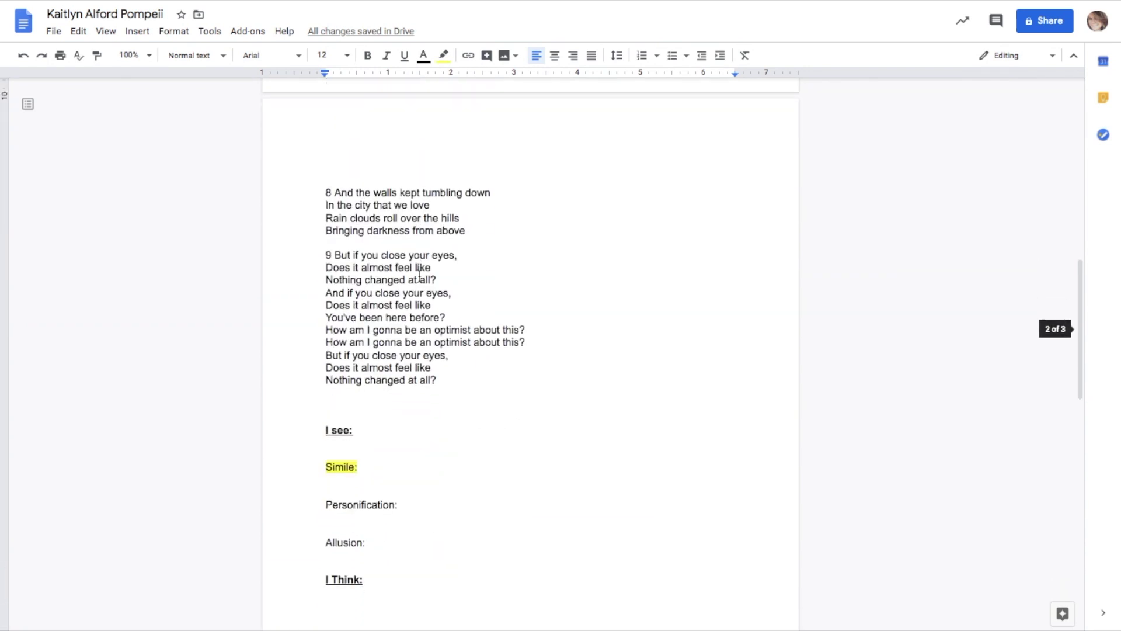
left_click(394, 425)
key("ctrl+v")
left_click(552, 418)
key("BackSpace")
key("BackSpace")
key("BackSpace")
key("BackSpace")
key("BackSpace")
key("BackSpace")
key("BackSpace")
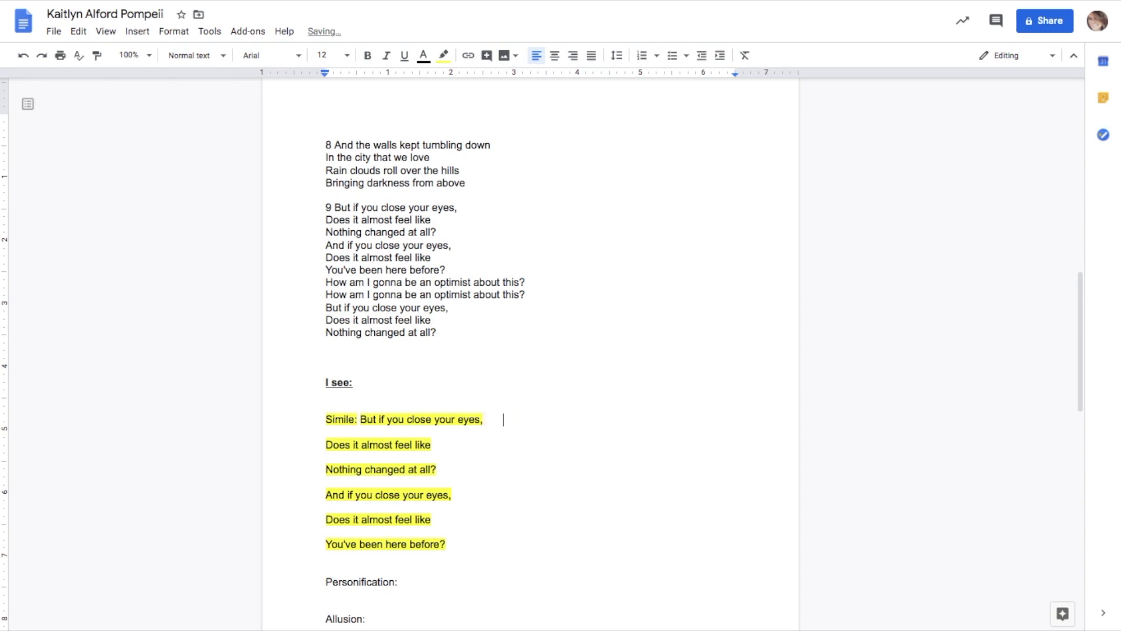
scroll(469, 578, "down", 2)
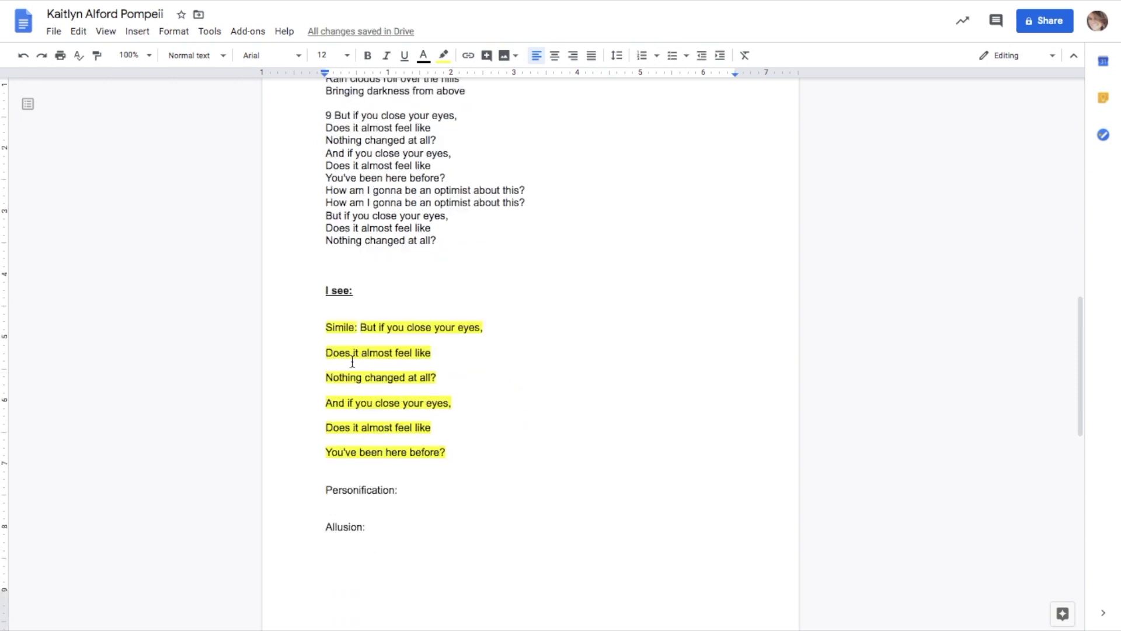
scroll(368, 362, "up", 10)
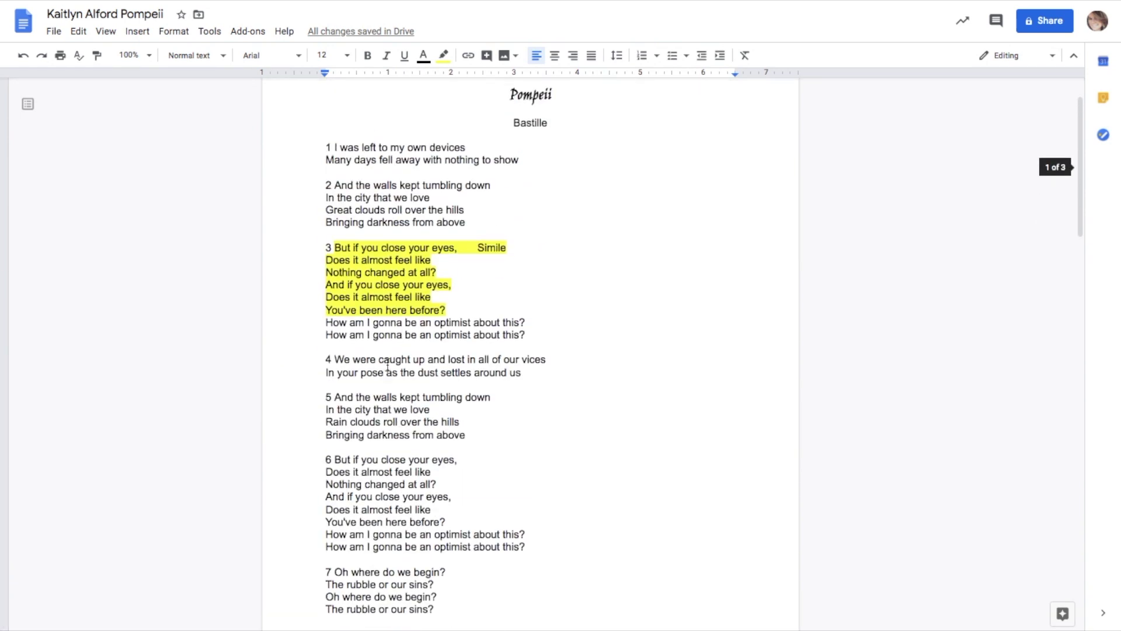
scroll(388, 363, "down", 1)
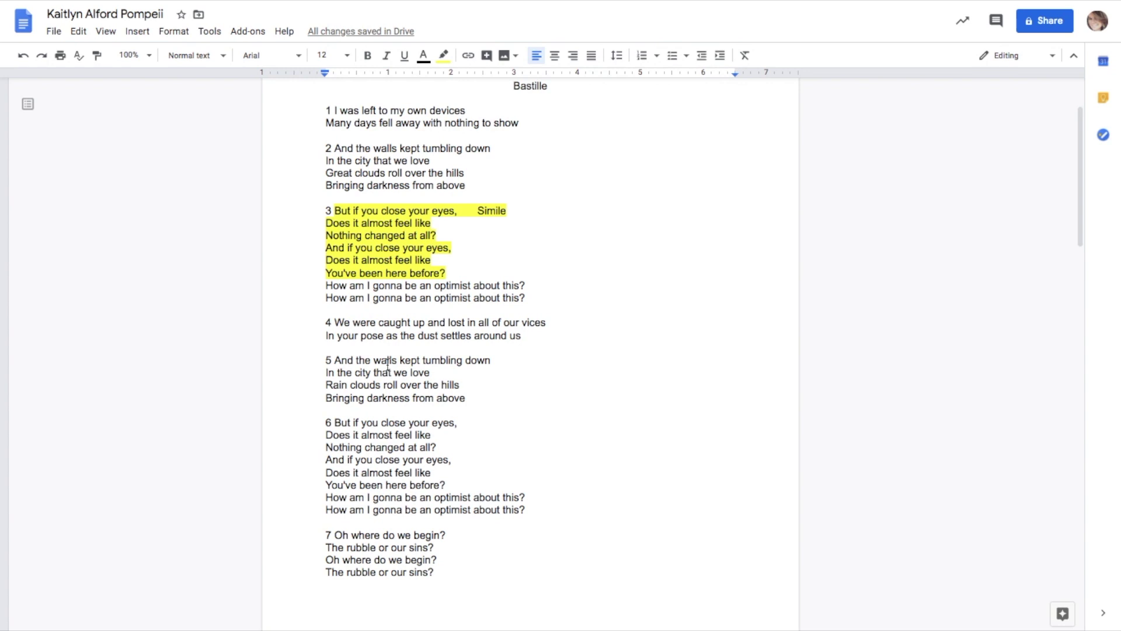
scroll(387, 365, "up", 2)
Step: Highlight 'Many days fell away with nothing to show' in cyan
left_click_drag(531, 229, 328, 235)
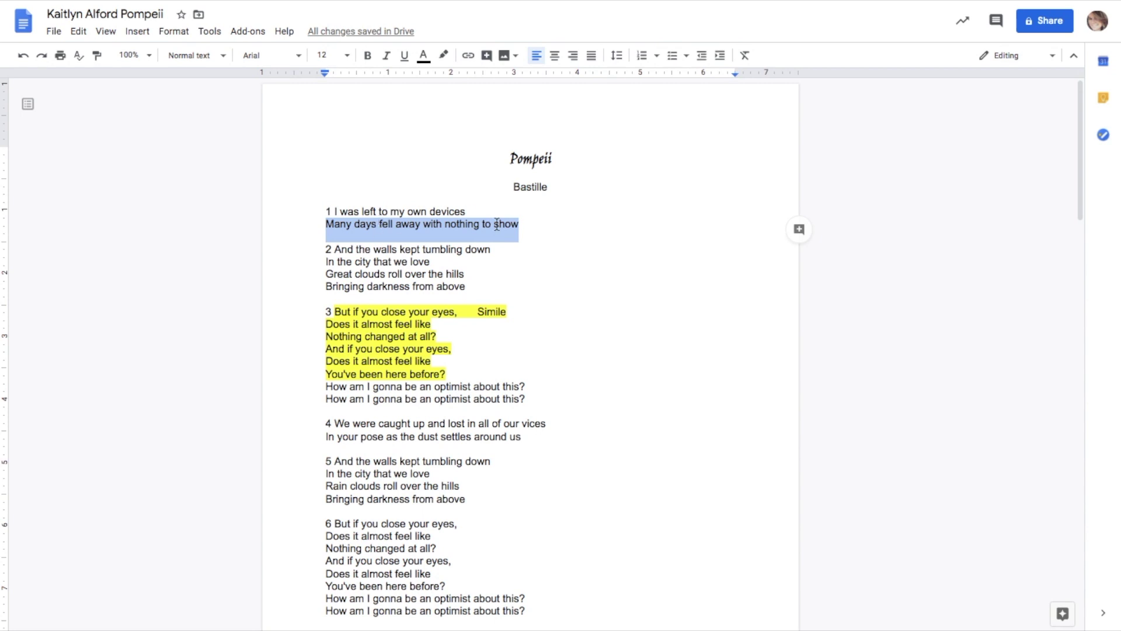
left_click(444, 55)
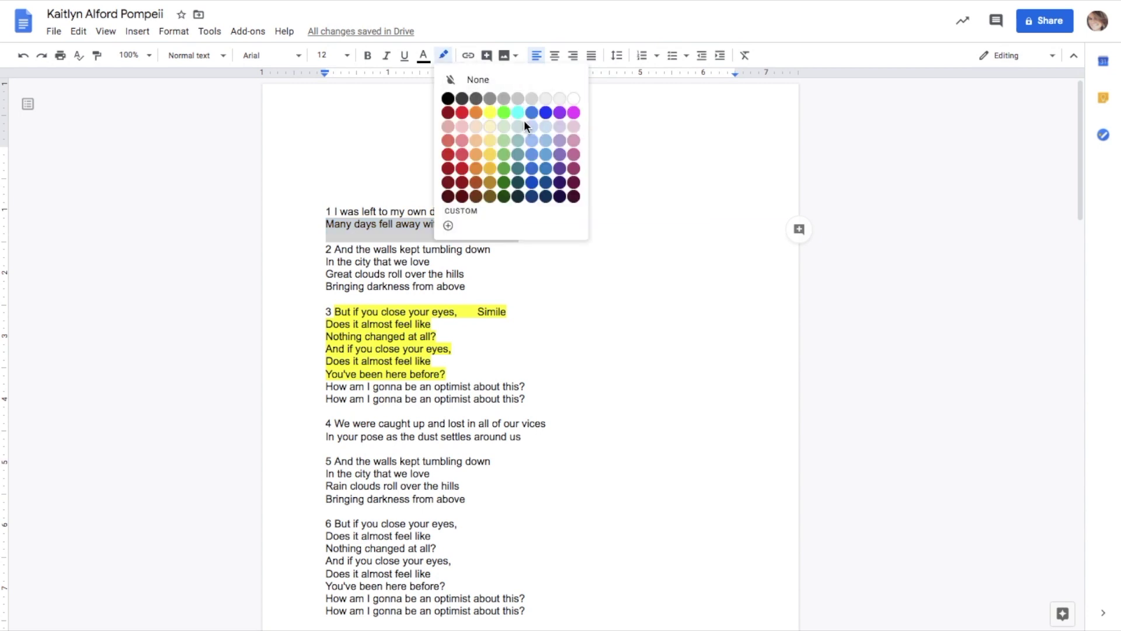
left_click(516, 115)
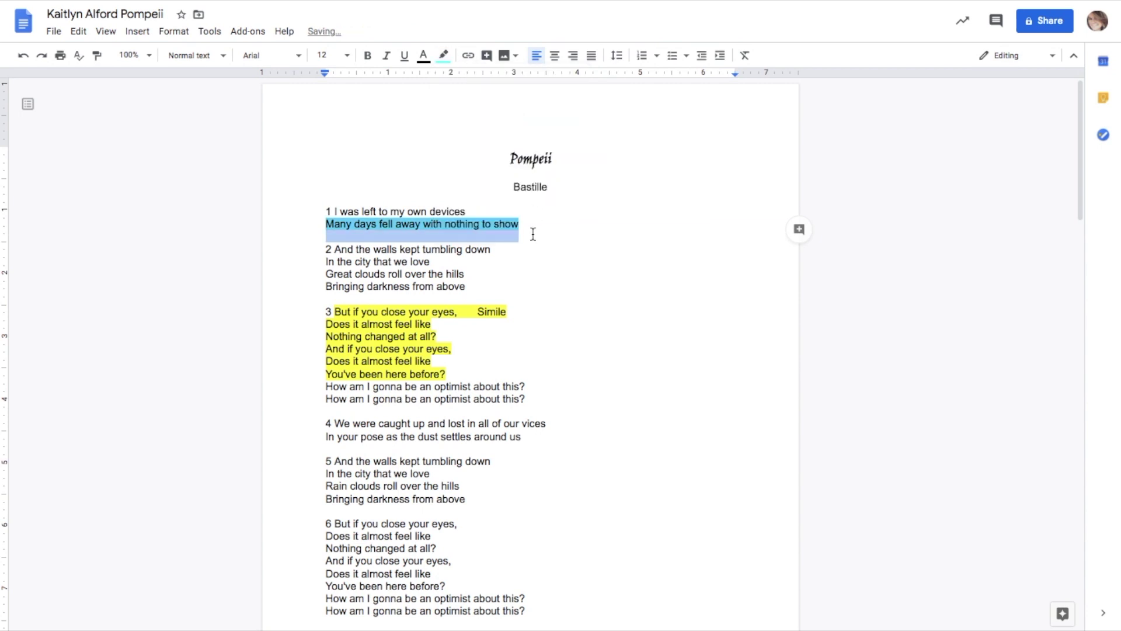
Step: Start the label 'Personif' at the end of that cyan line
scroll(453, 275, "down", 9)
scroll(455, 274, "down", 2)
scroll(455, 275, "up", 10)
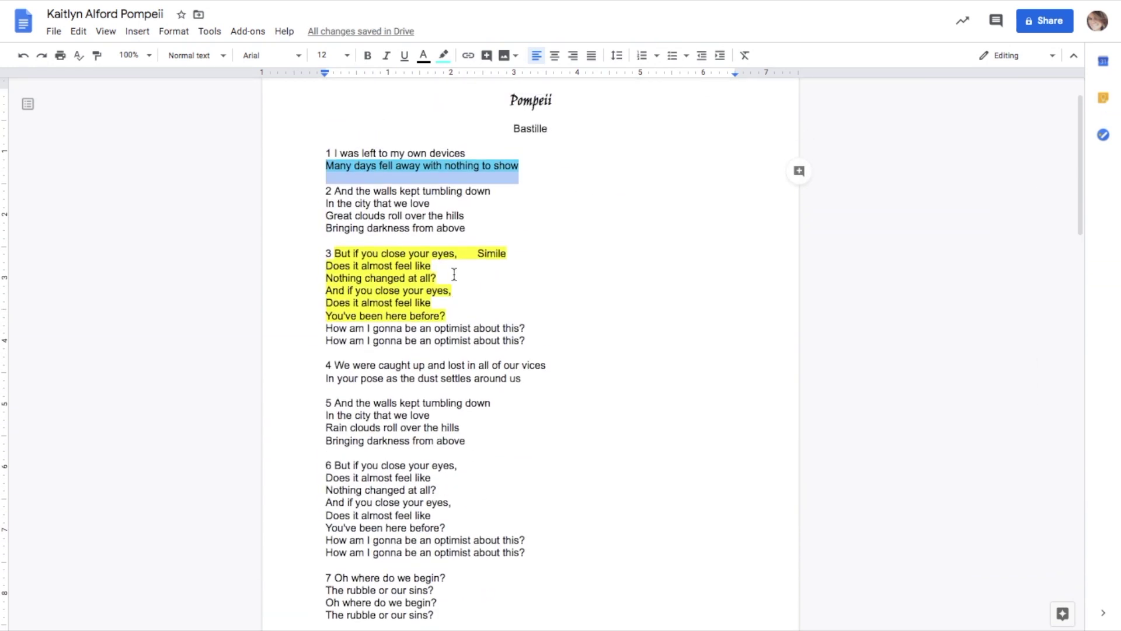
left_click(530, 175)
type("Personif")
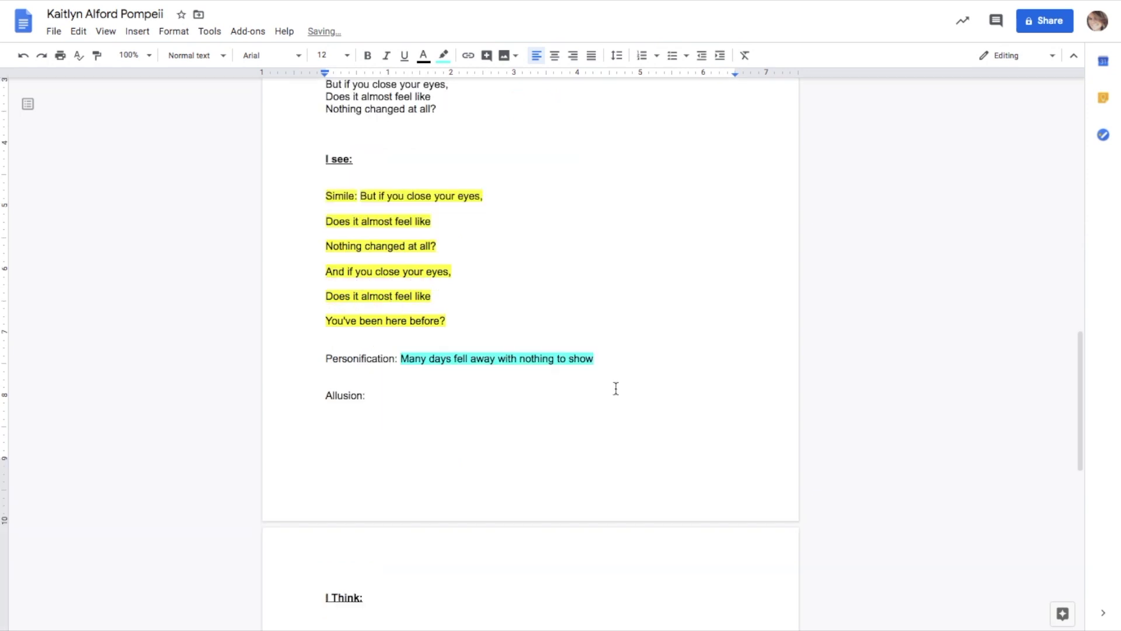
Step: Go to the I see section's 'Allusion:' line, then scroll back up to the lyrics
scroll(616, 388, "down", 1)
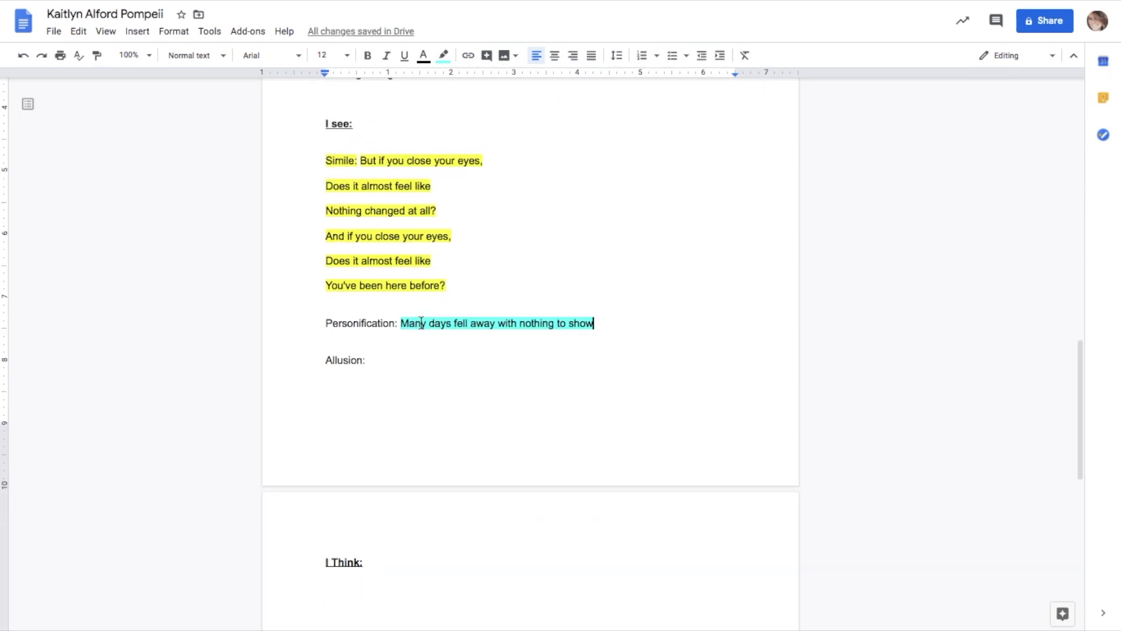
left_click(322, 359)
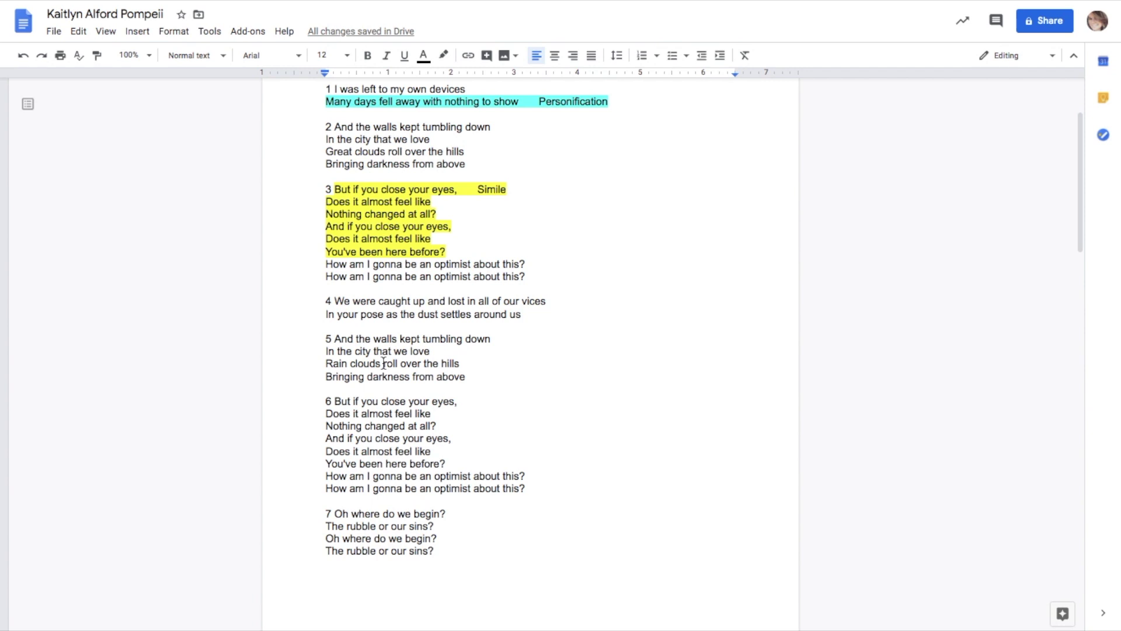
scroll(383, 364, "up", 3)
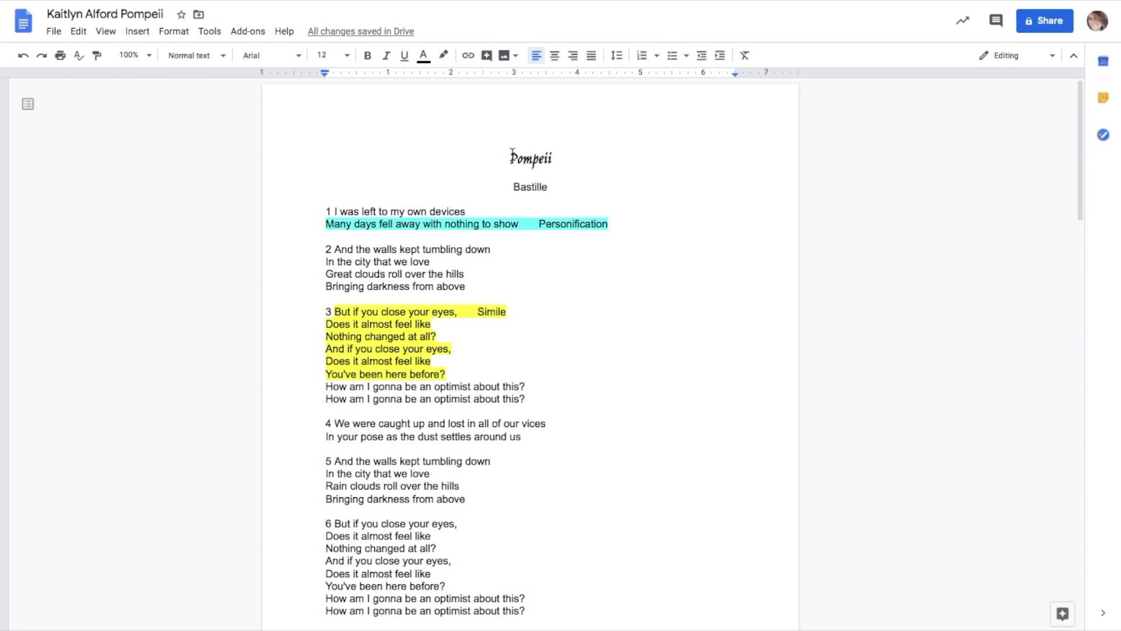
Step: Highlight the title 'Pompeii' in magenta and type 'Allusion' after it
double_click(512, 153)
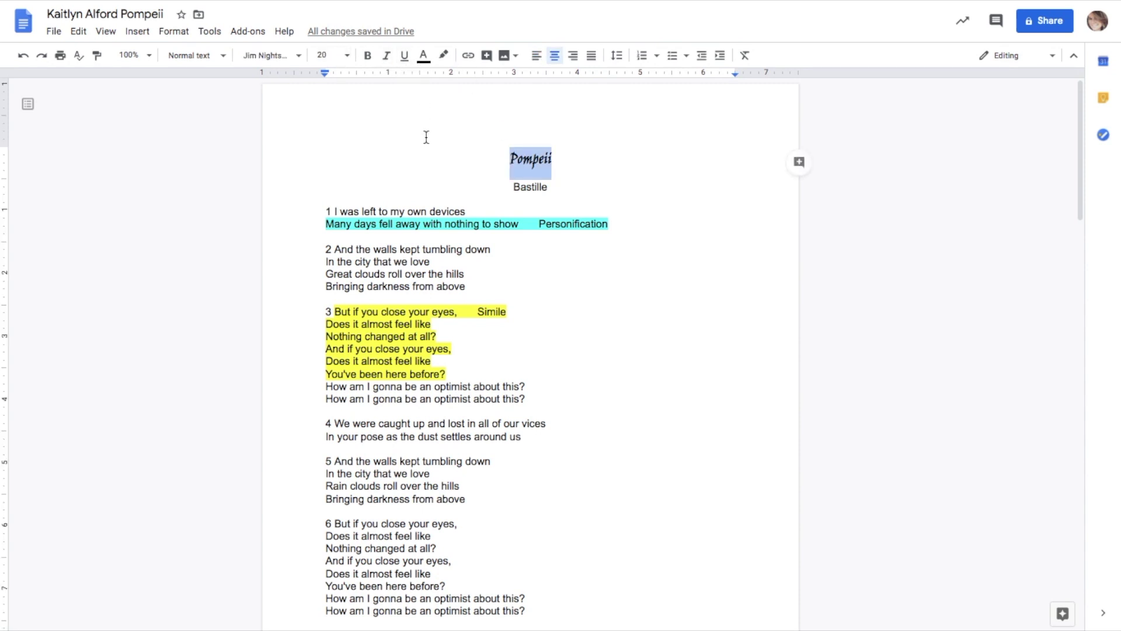
left_click(443, 56)
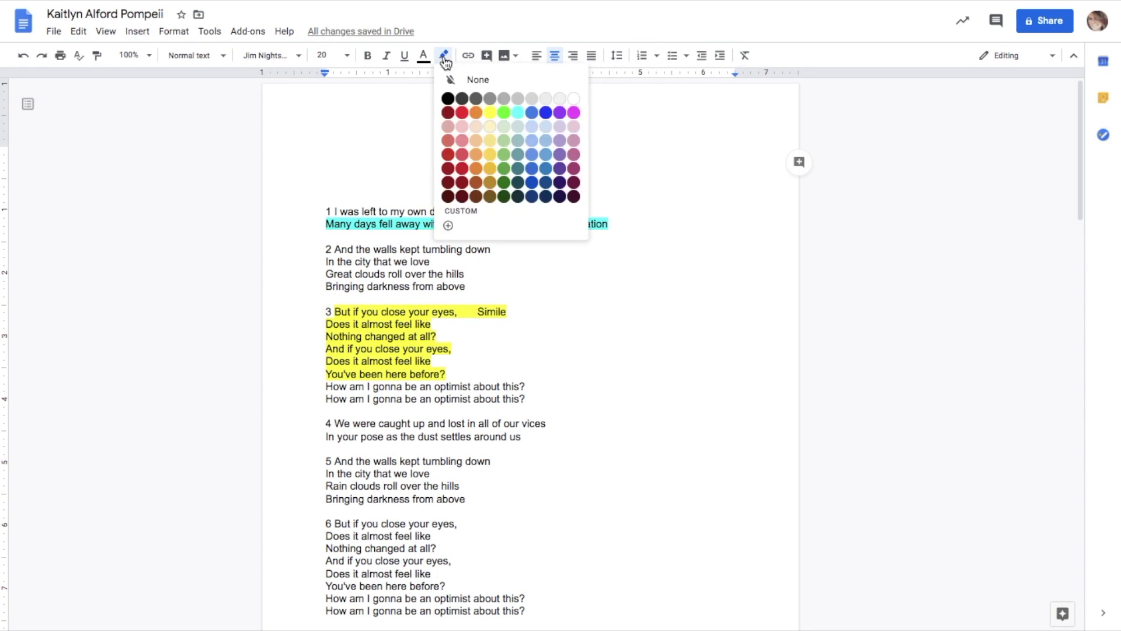
left_click(573, 112)
key("End")
type("All")
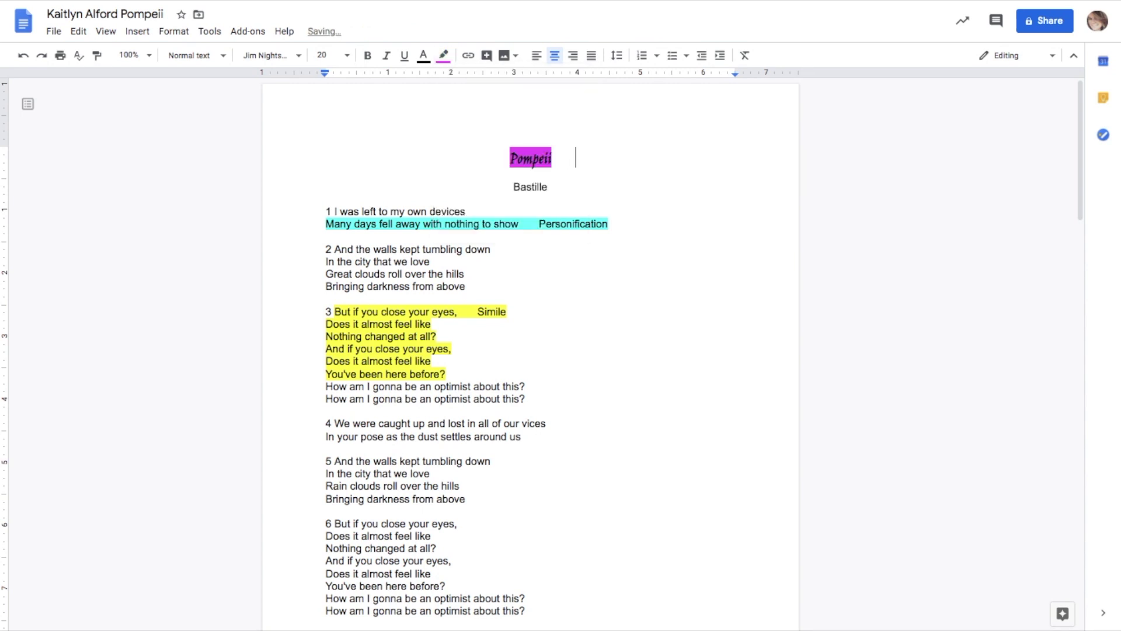
type("usion")
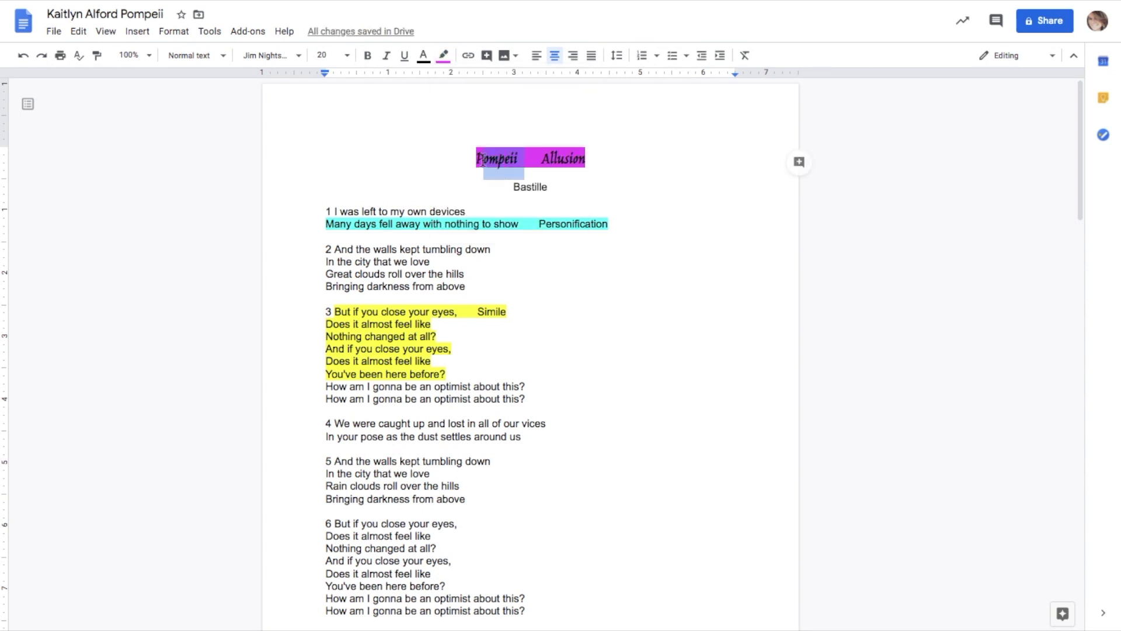
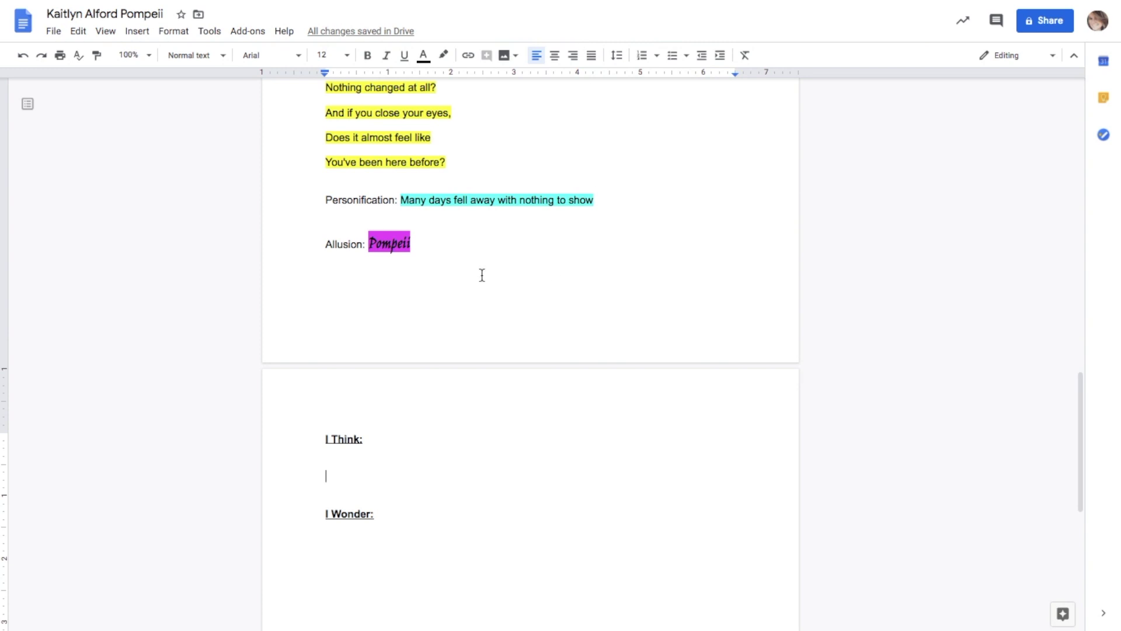
scroll(481, 274, "up", 1)
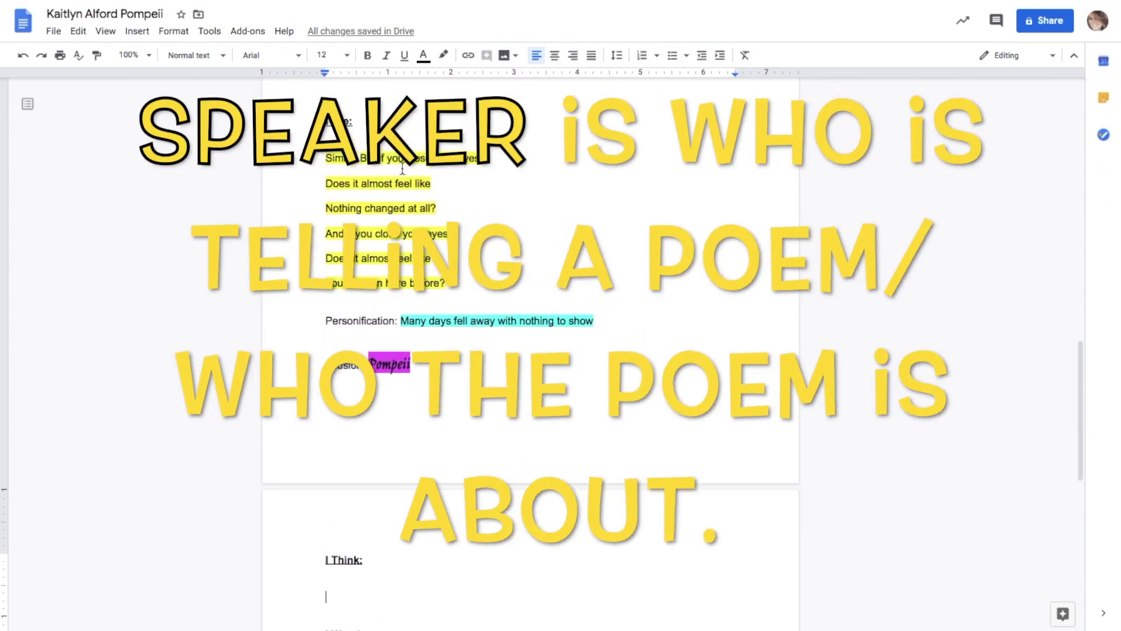
scroll(407, 171, "up", 2)
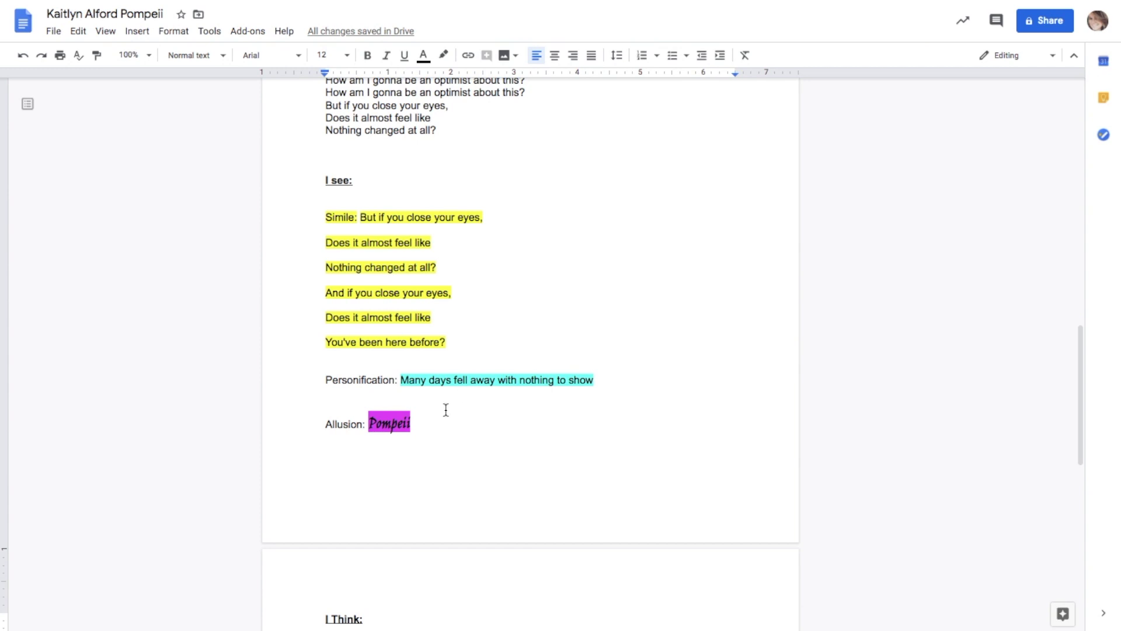
scroll(445, 409, "down", 1)
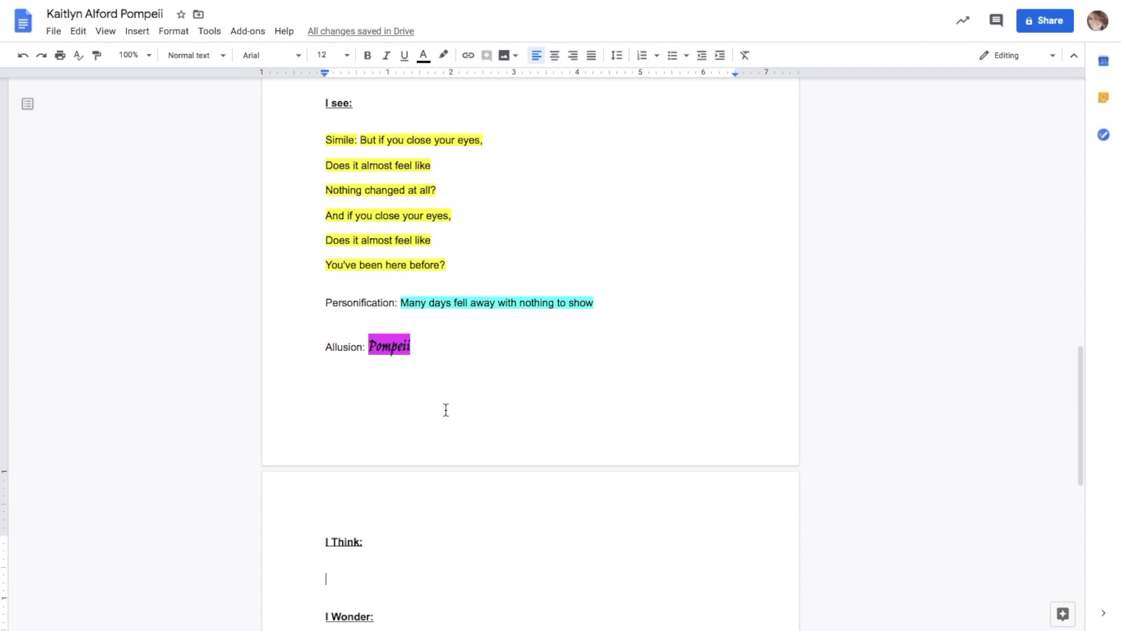
scroll(446, 409, "up", 10)
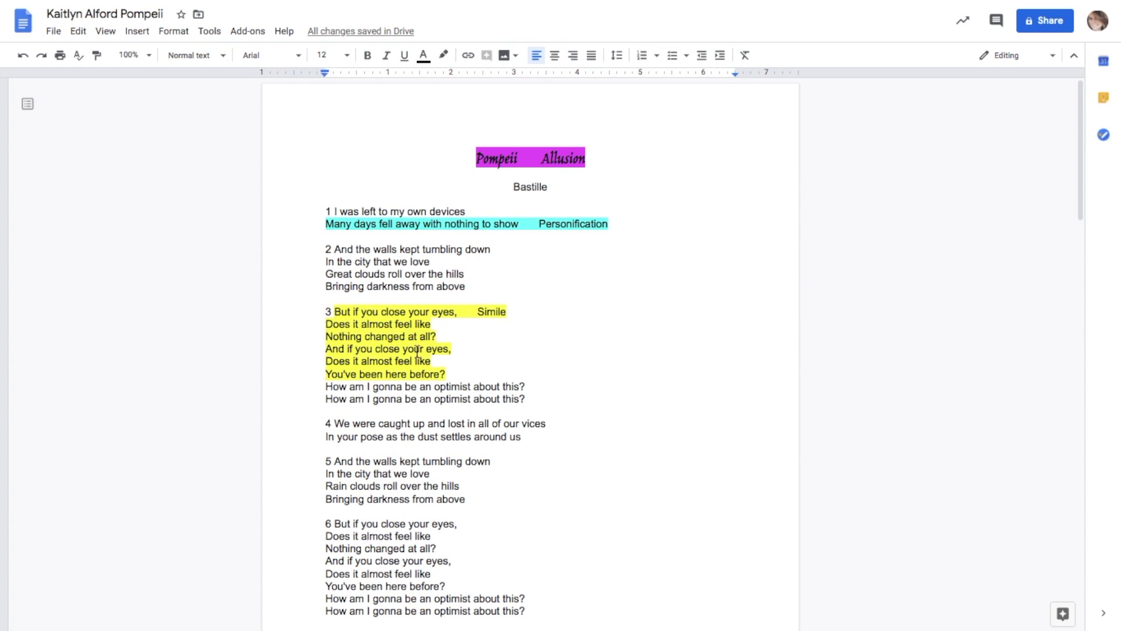
Step: Write the Simile line: the speaker pretends Pompeii's destruction and Vesuvius's eruption aren't happening by closing his eyes
scroll(417, 351, "down", 20)
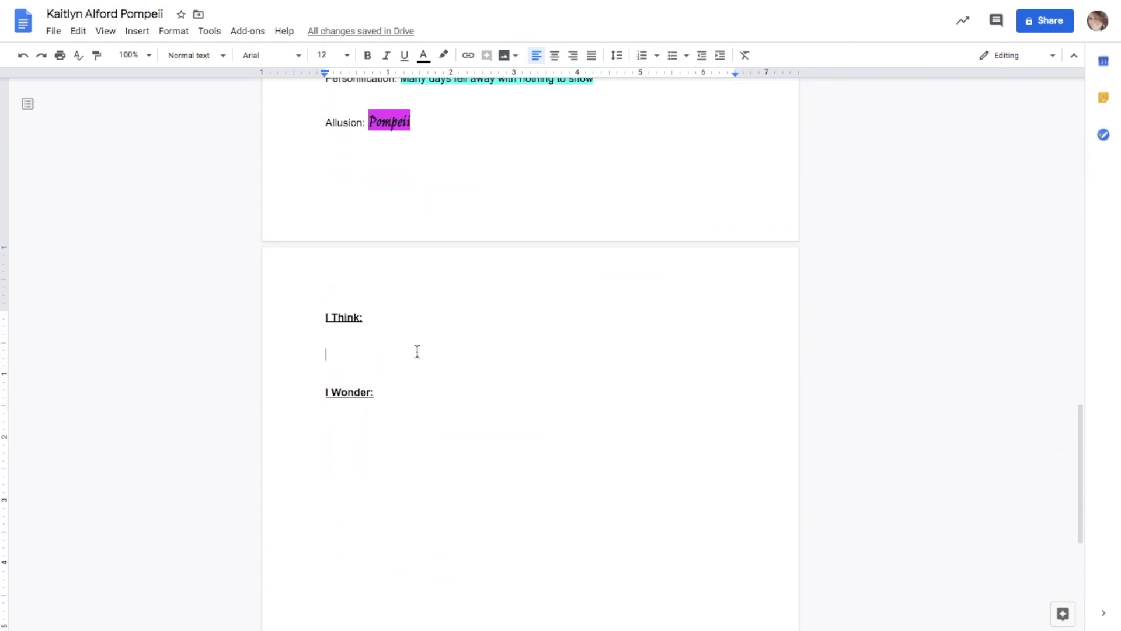
type("Simile: ")
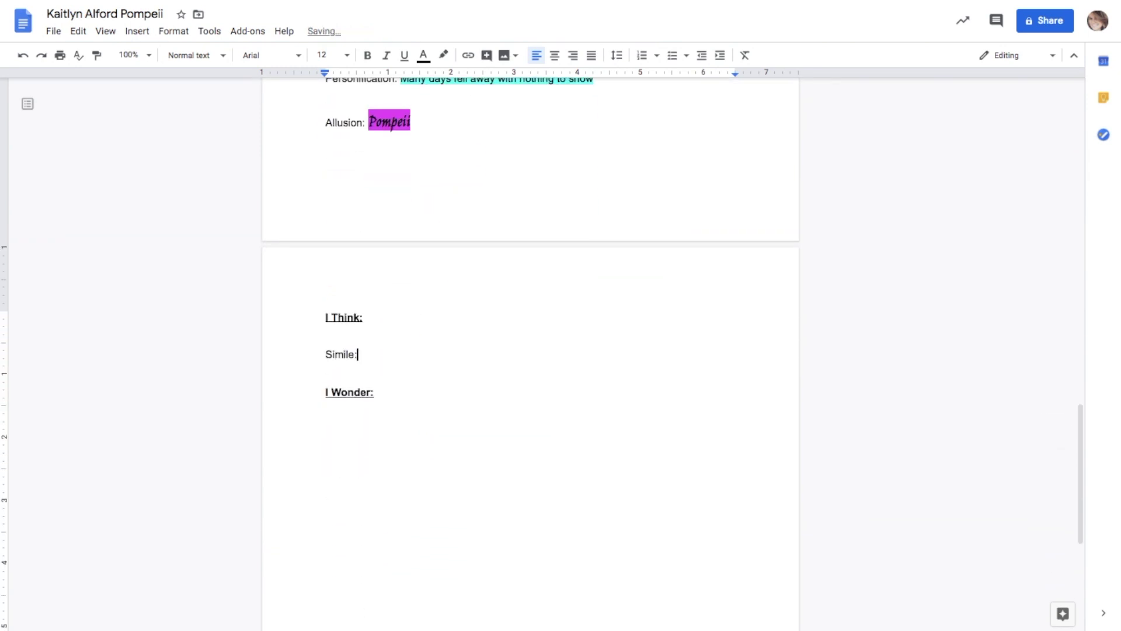
type("The speaker is pr")
type("e")
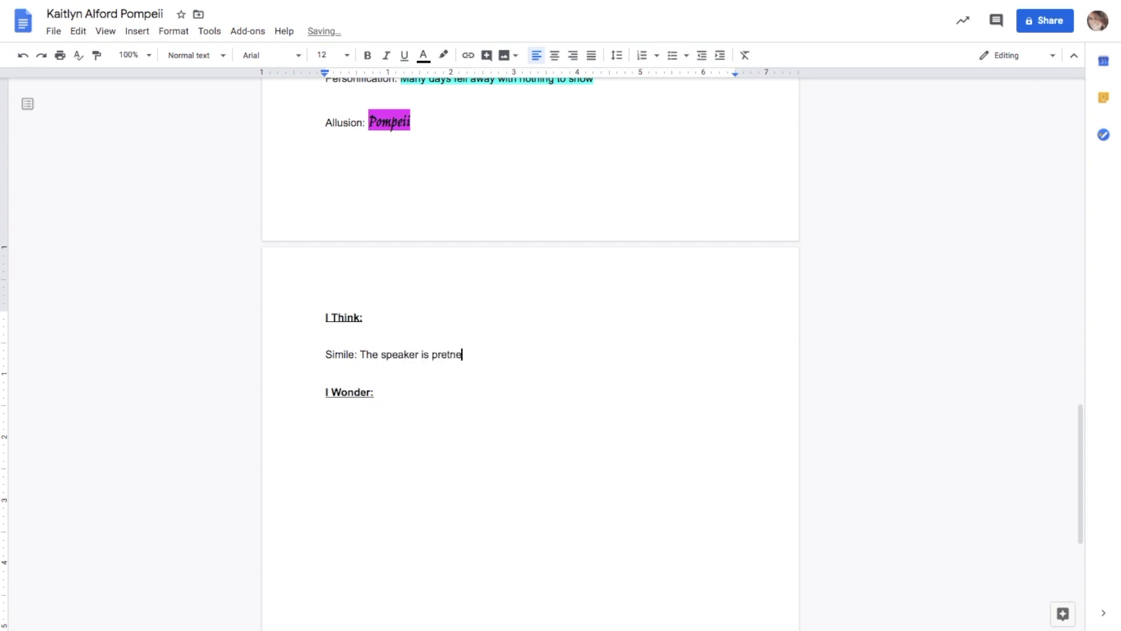
type("tending that the destruction of Mt")
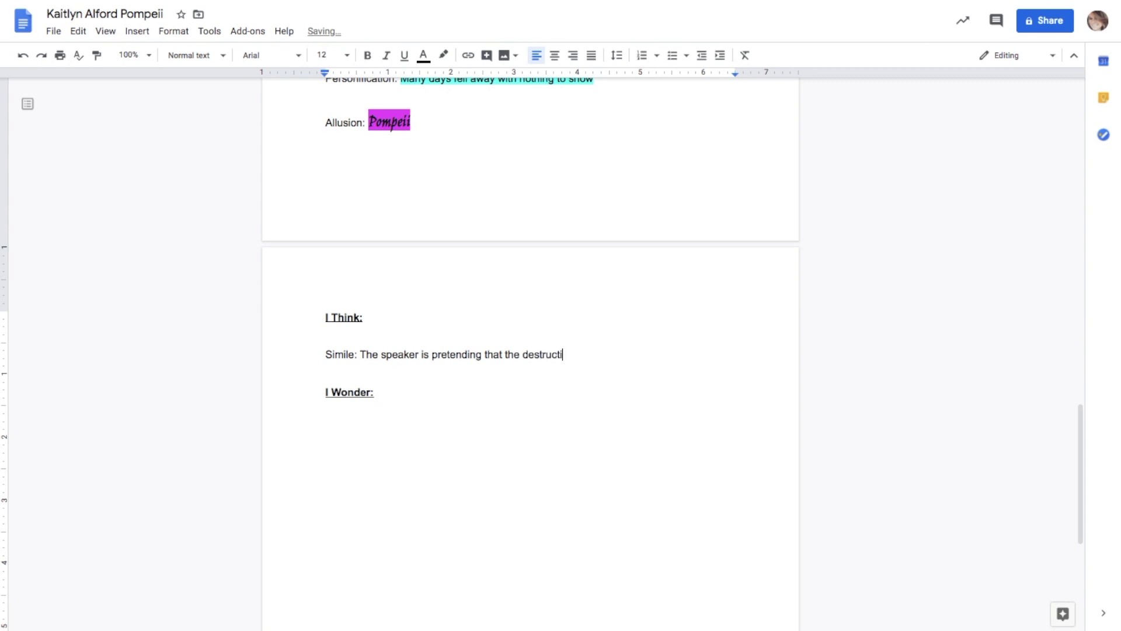
key("BackSpace")
key("BackSpace")
type("Pompeii and the eruption of Mt. Vesu")
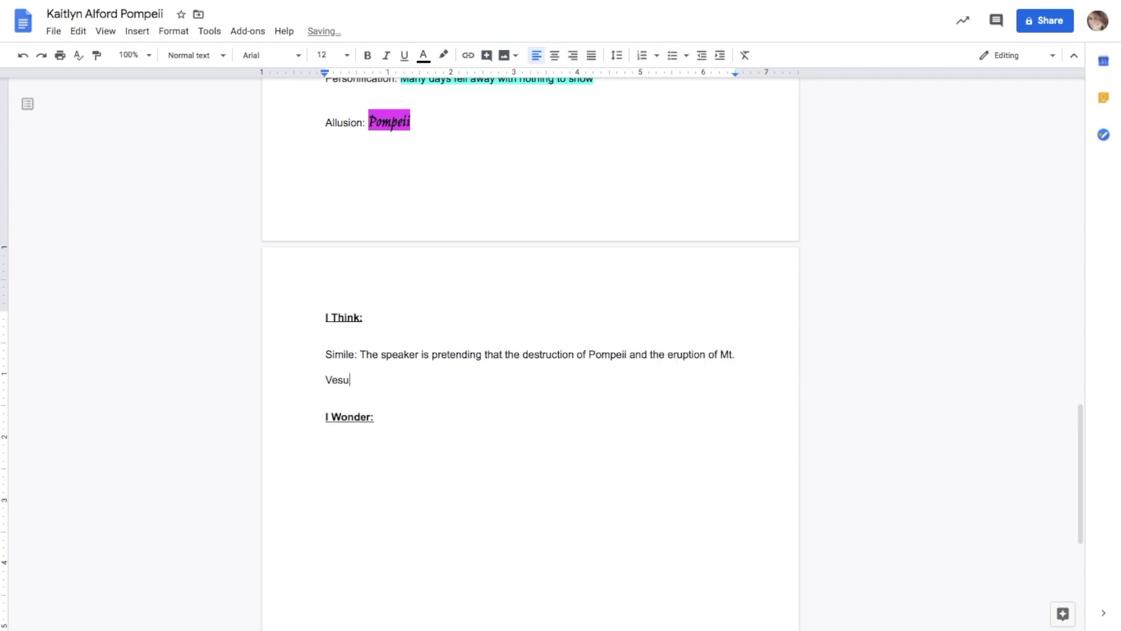
type("vius is not happening")
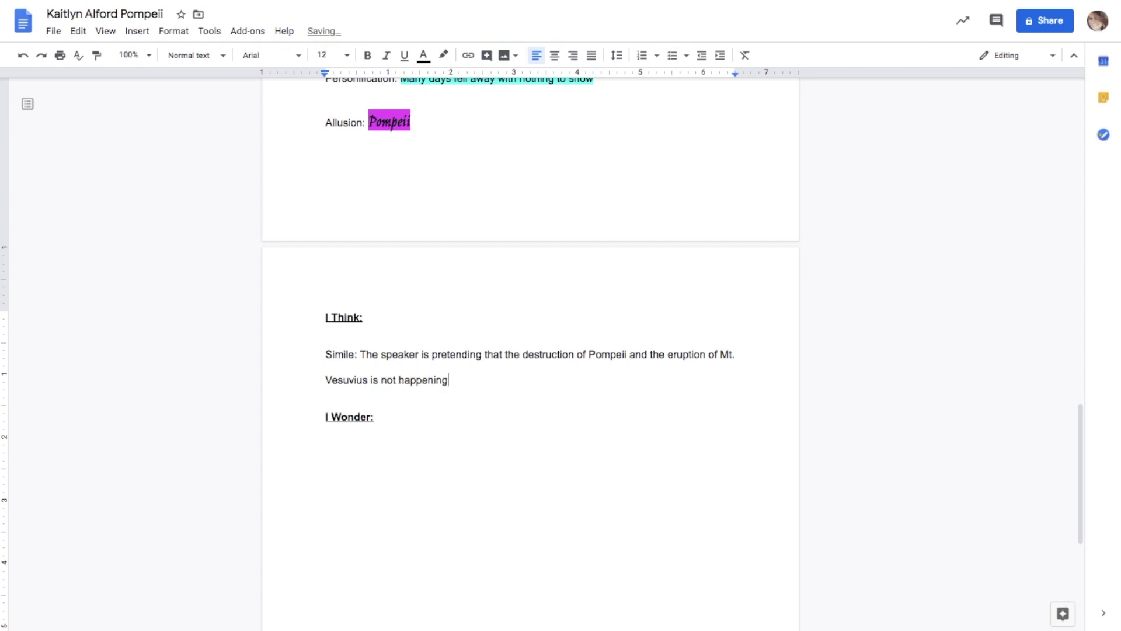
type(" around him by closing his eye")
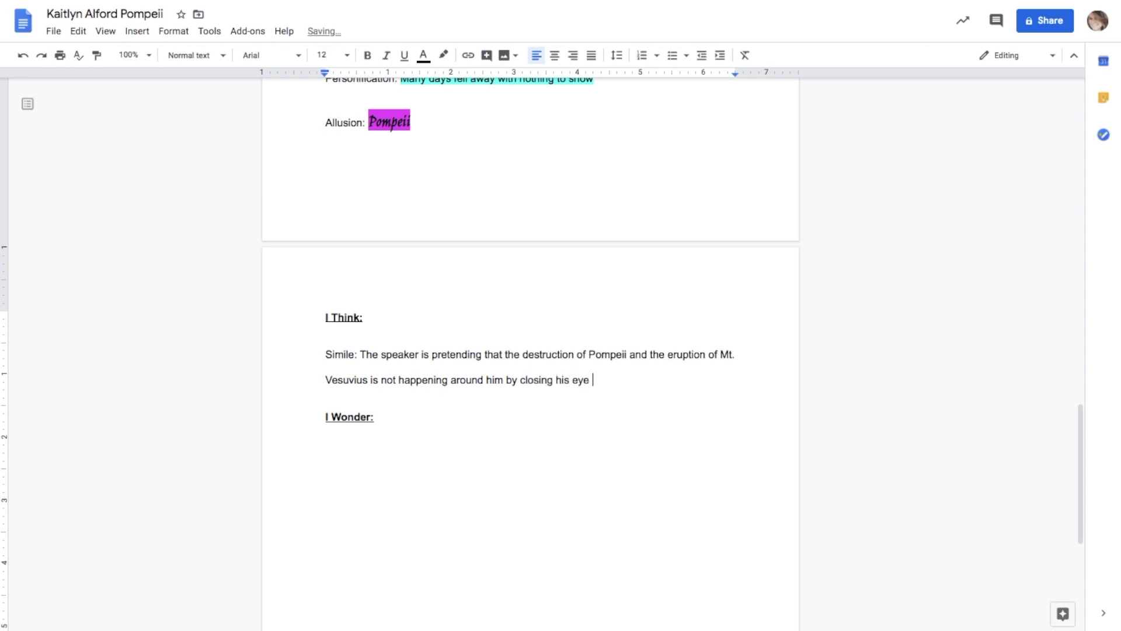
key("BackSpace")
type("s and pretending it's not happ")
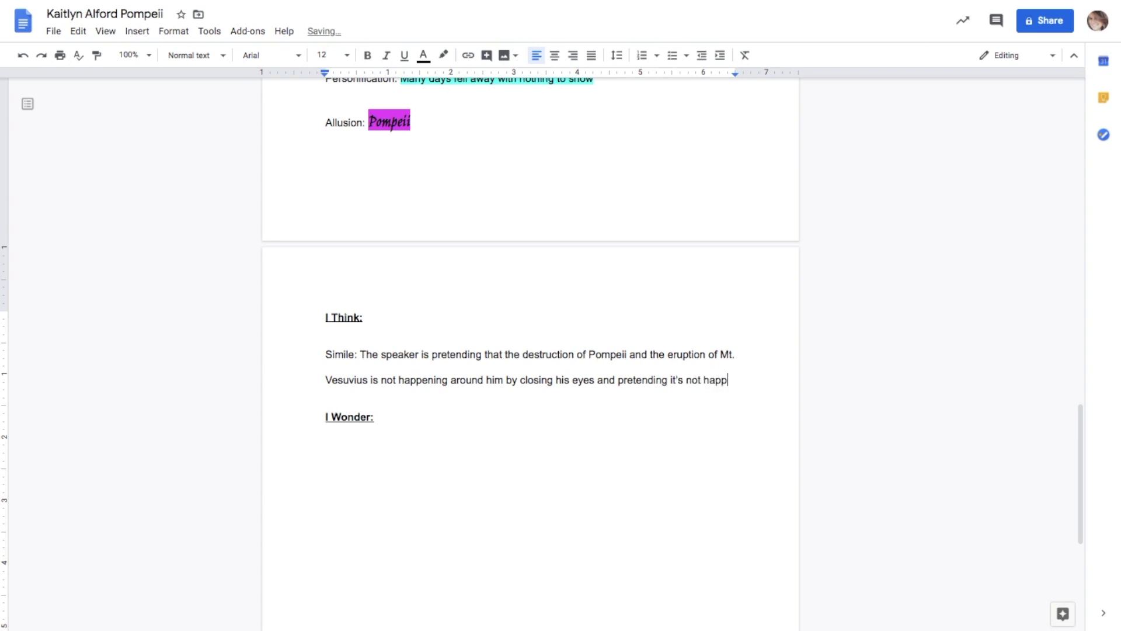
type("ening.")
scroll(403, 321, "down", 2)
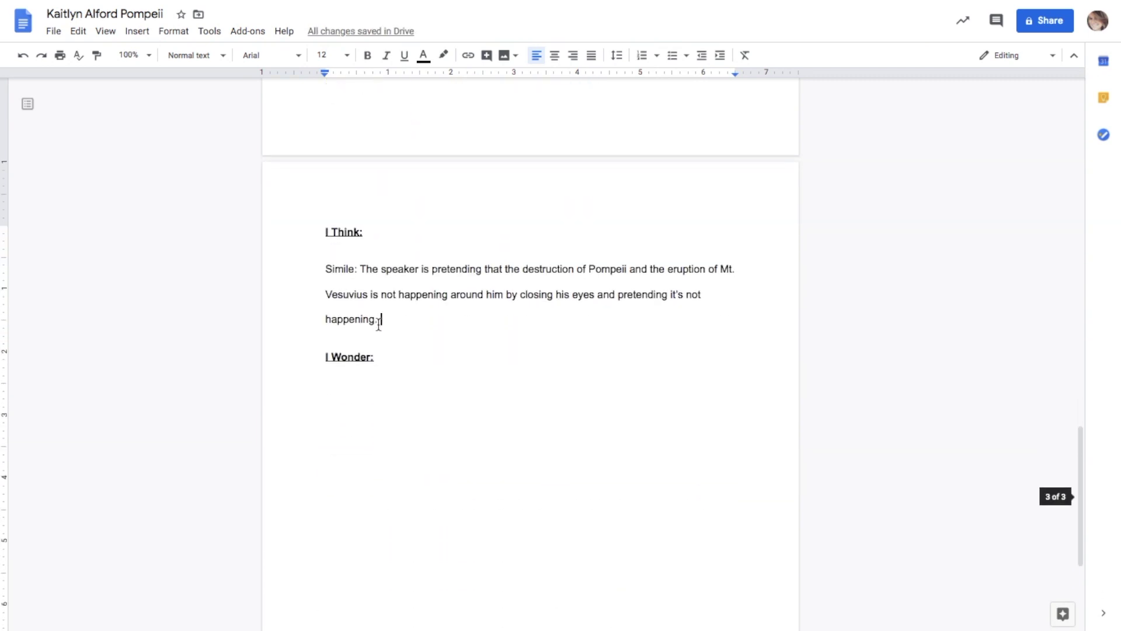
Step: Add a new 'Personification:' line below the simile explanation, then review the poem above
key("Return")
type("Personification:")
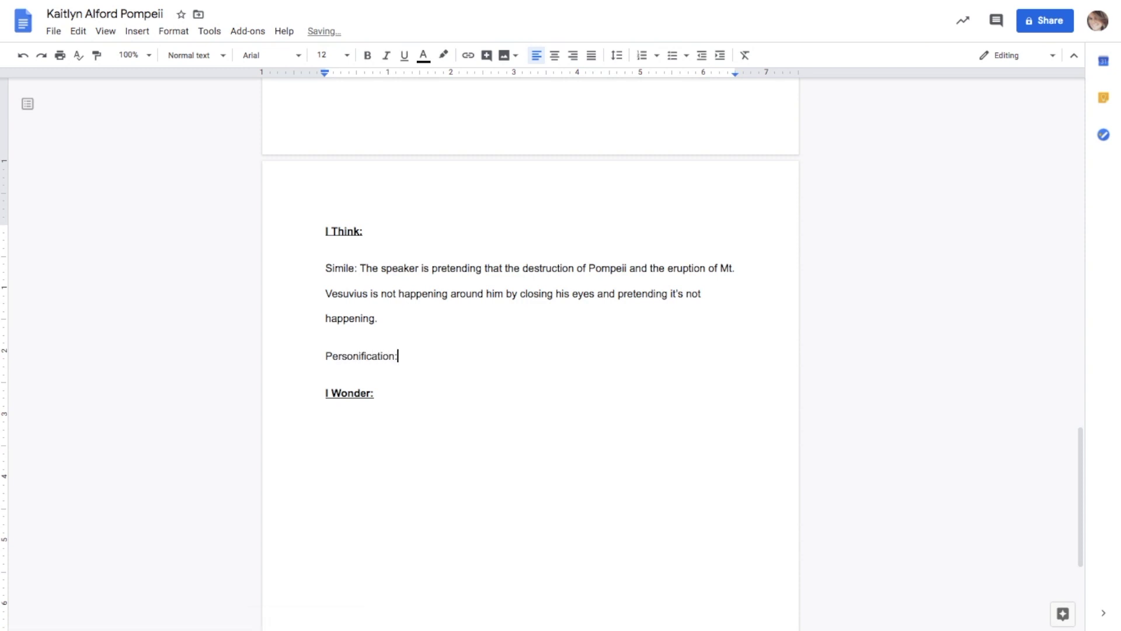
scroll(530, 351, "up", 3)
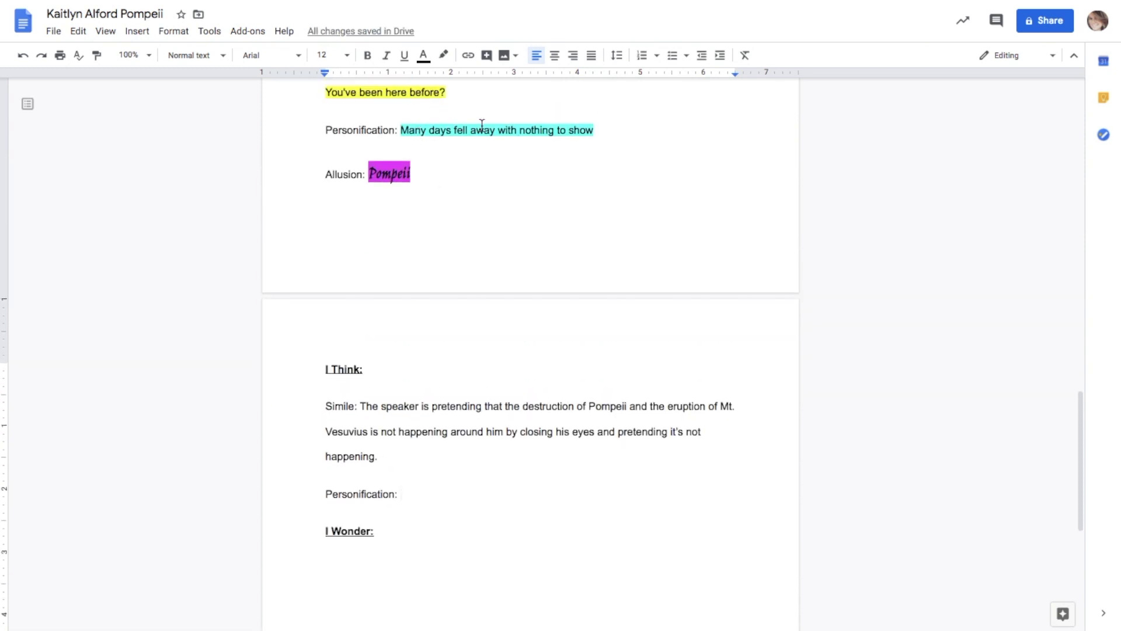
scroll(589, 157, "up", 1)
scroll(589, 157, "up", 20)
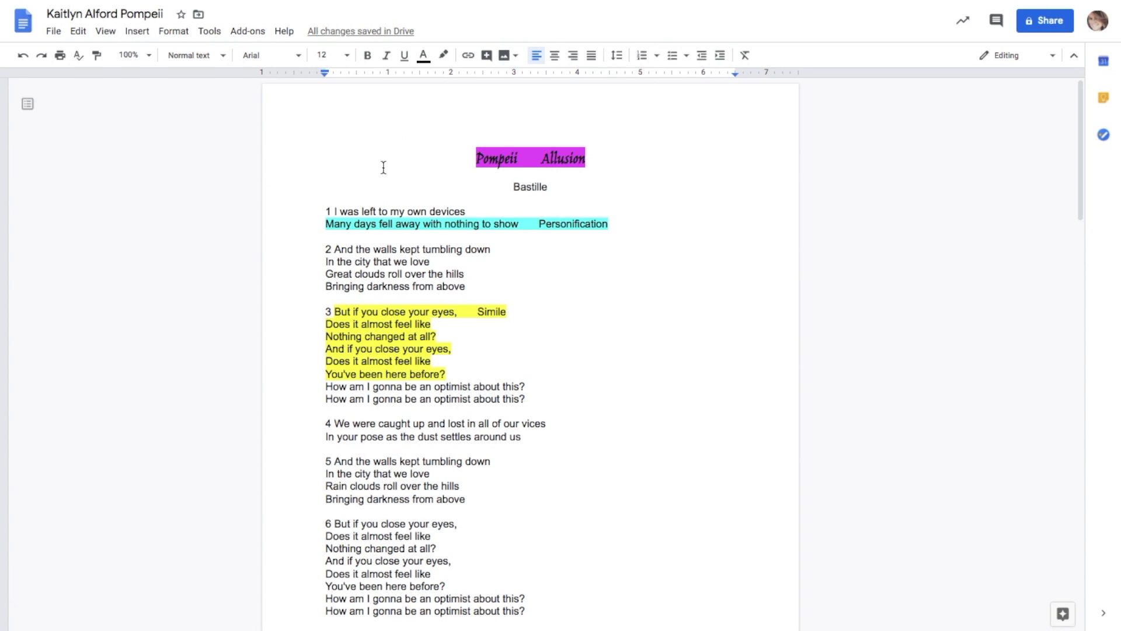
scroll(554, 195, "down", 7)
scroll(554, 194, "down", 20)
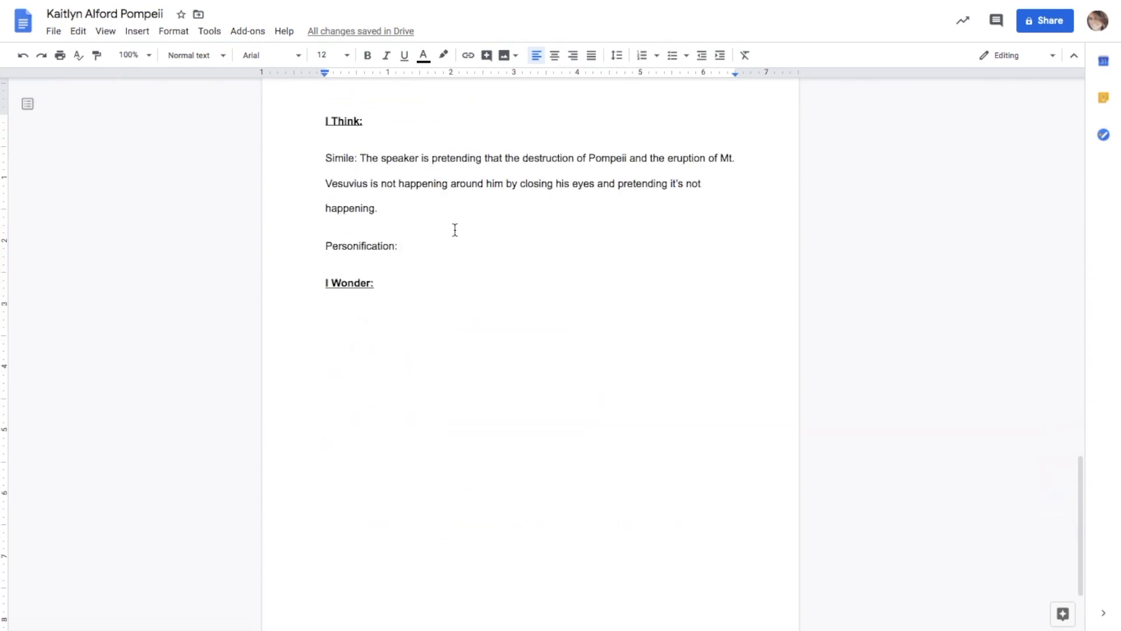
Step: Type 'The spekker has wasted many days doing nothing.' after Personification:
type("The ")
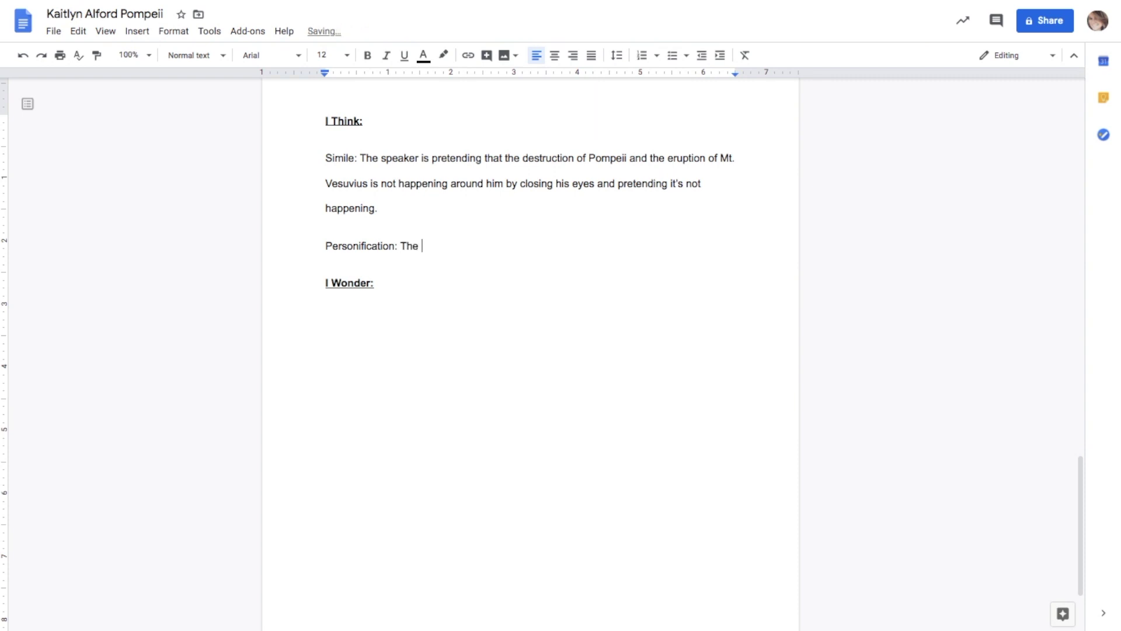
type("spekker has wasted many days")
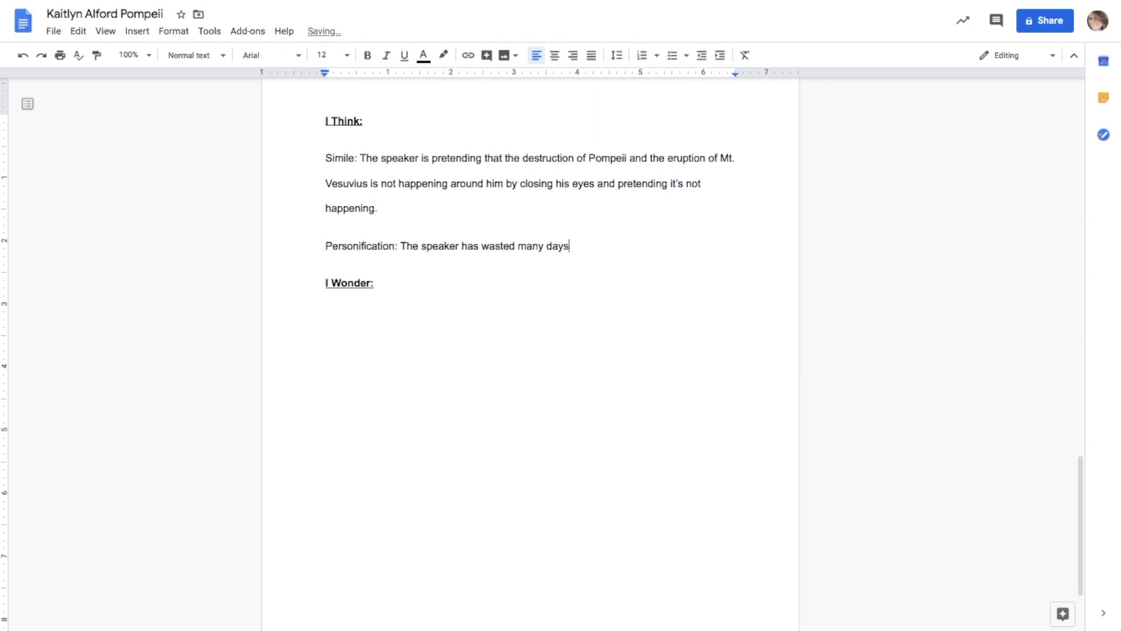
type(" doing nothing.")
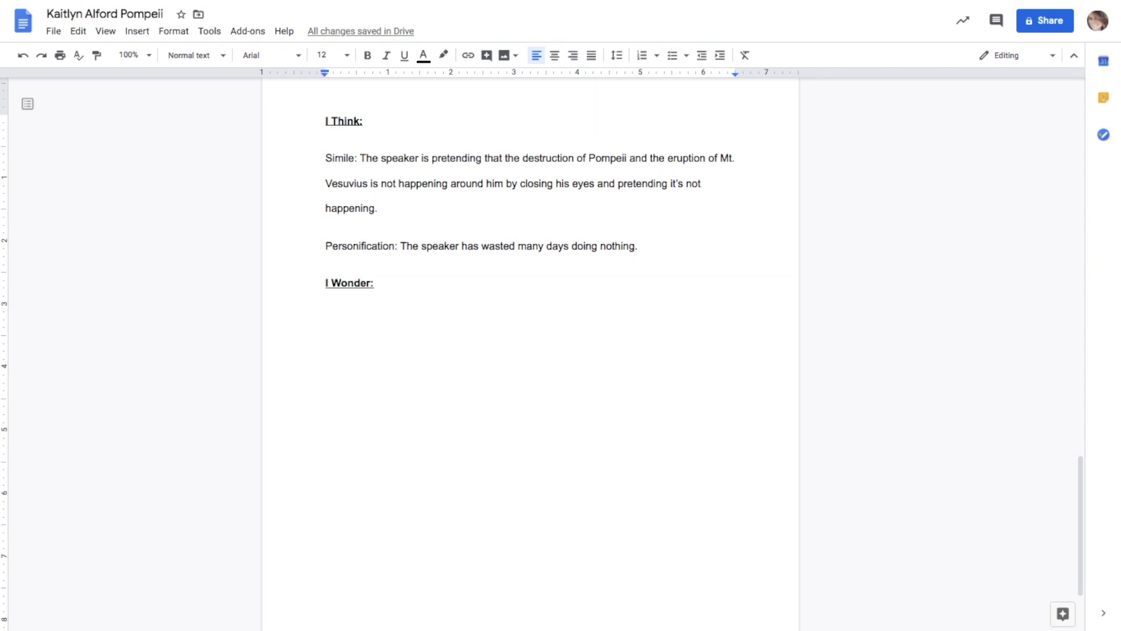
Step: Start an Allusion line saying the title is alluding/referencing the historical event of the destruction
key("Return")
type("A;")
scroll(531, 351, "up", 1)
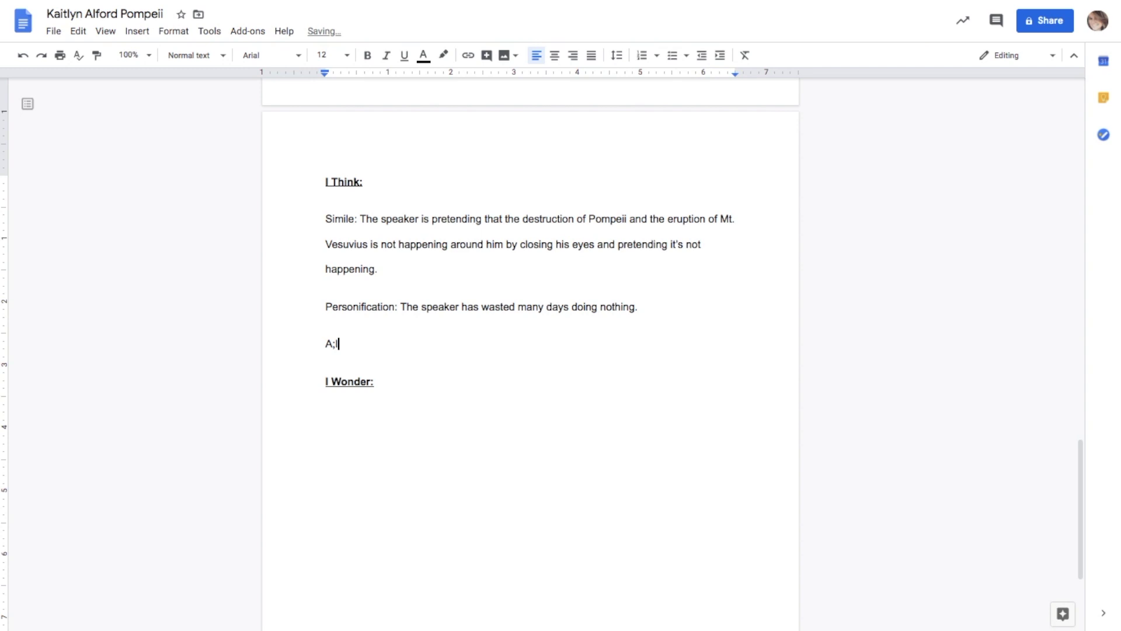
type("lusion: The title is al")
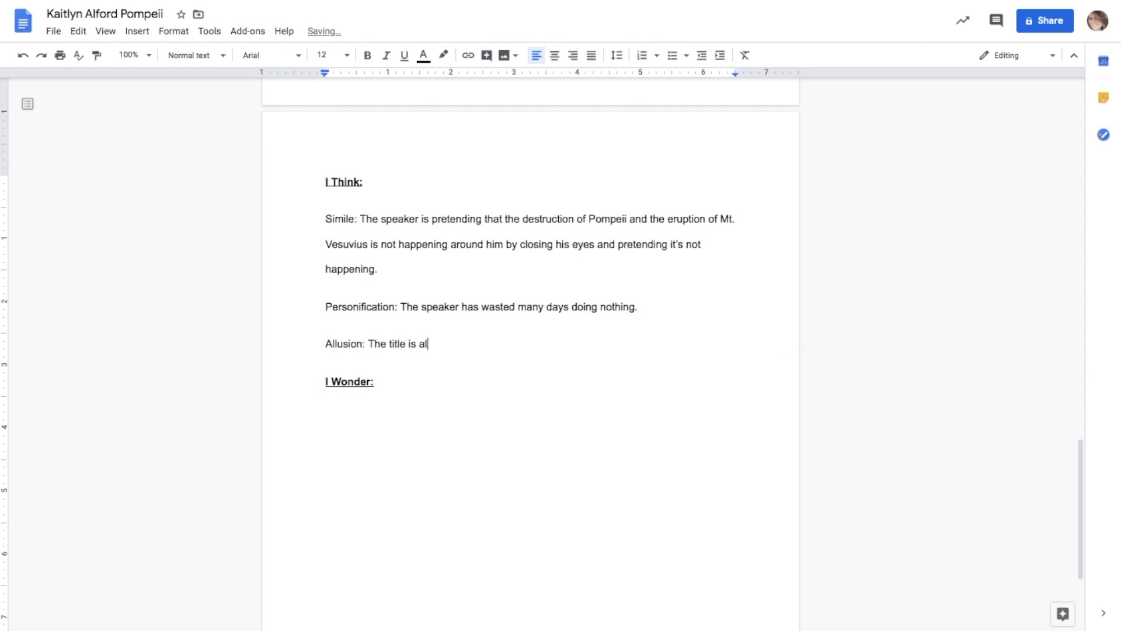
type("luding/referenc")
type("g to ")
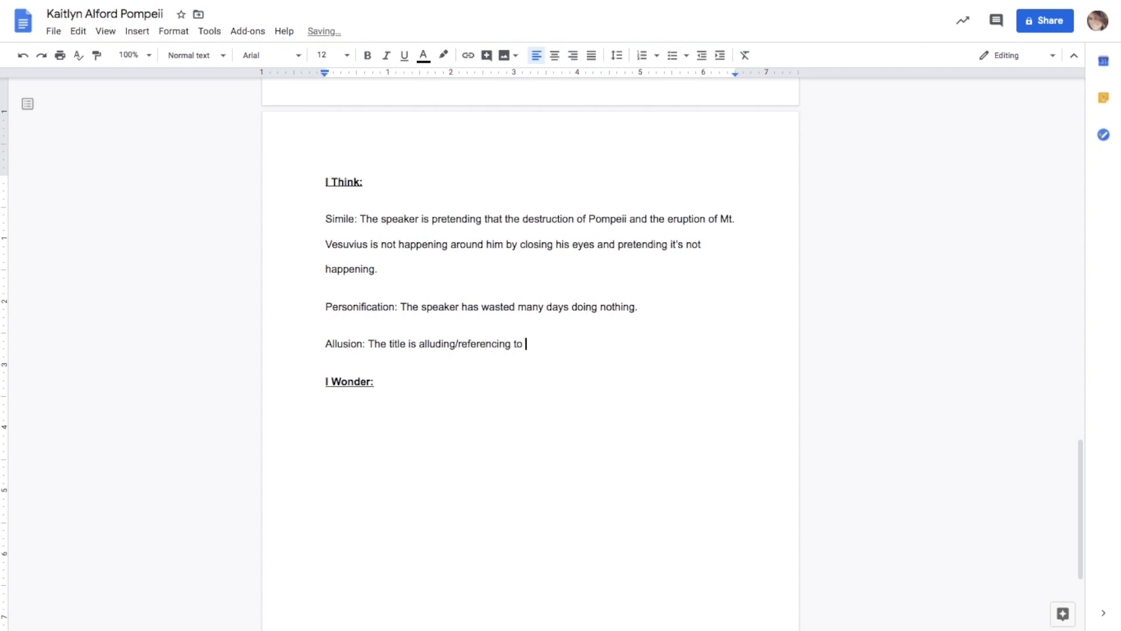
type("the historical event of the descri")
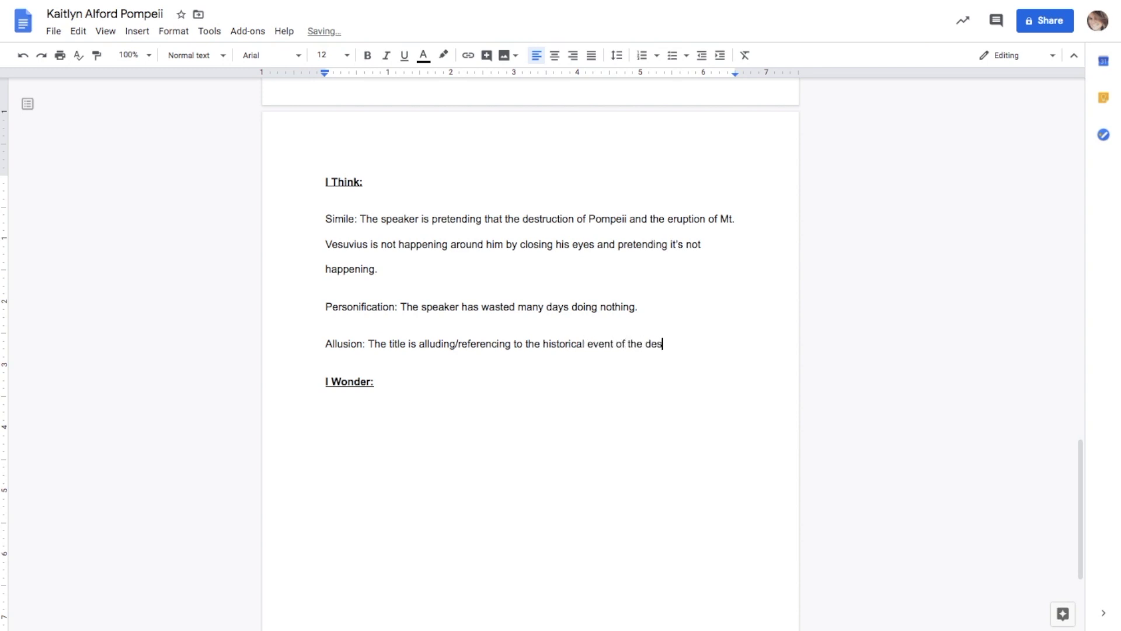
key("BackSpace")
key("BackSpace")
type("rection")
key("BackSpace")
key("BackSpace")
key("BackSpace")
key("BackSpace")
key("BackSpace")
key("BackSpace")
key("BackSpace")
type("uction of")
Step: Correct 'descruction' to 'destruction' and finish with 'Pompeii and eruption of Mt. Vesuvius.'
right_click(672, 340)
left_click(706, 375)
left_click(763, 341)
type("Pompeii and ")
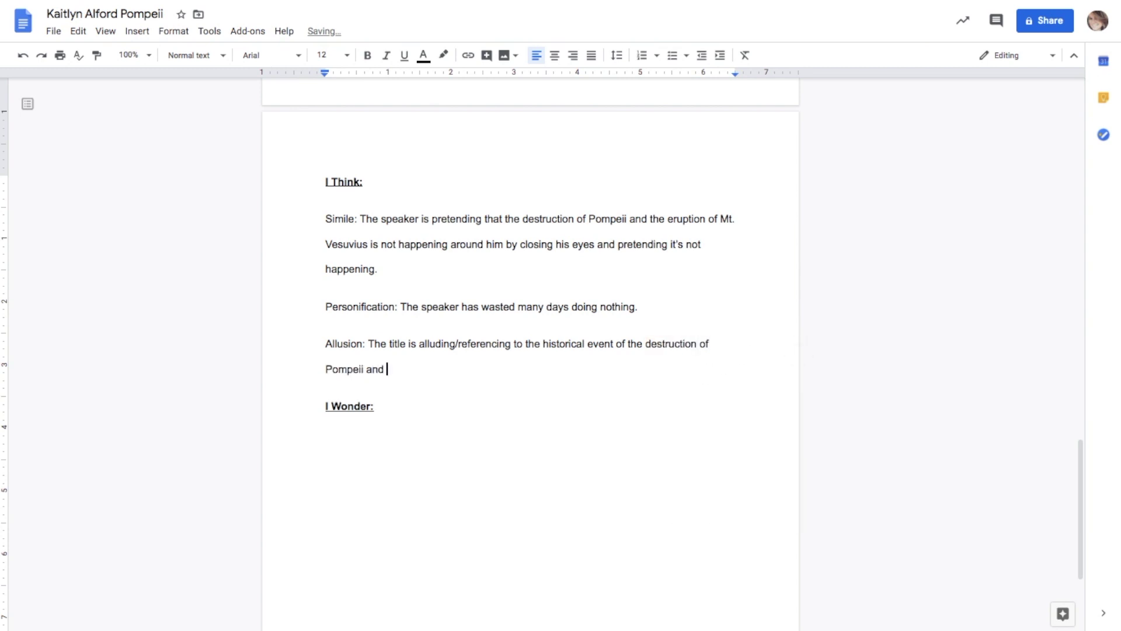
type("eruption of Mt. Vesu")
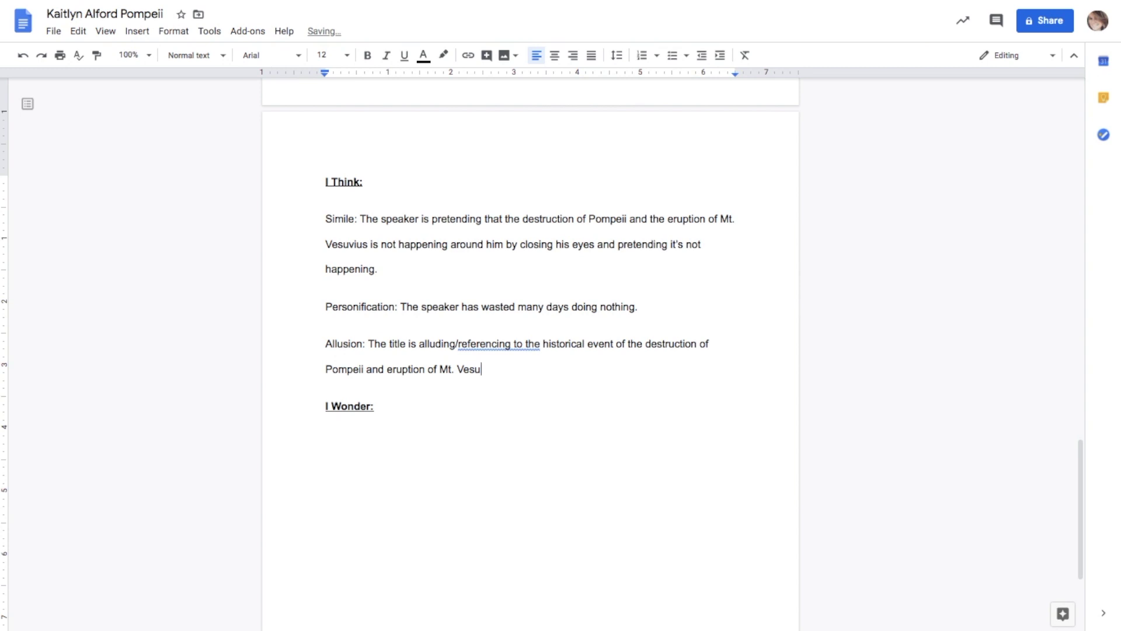
type("vius.")
left_click(384, 446)
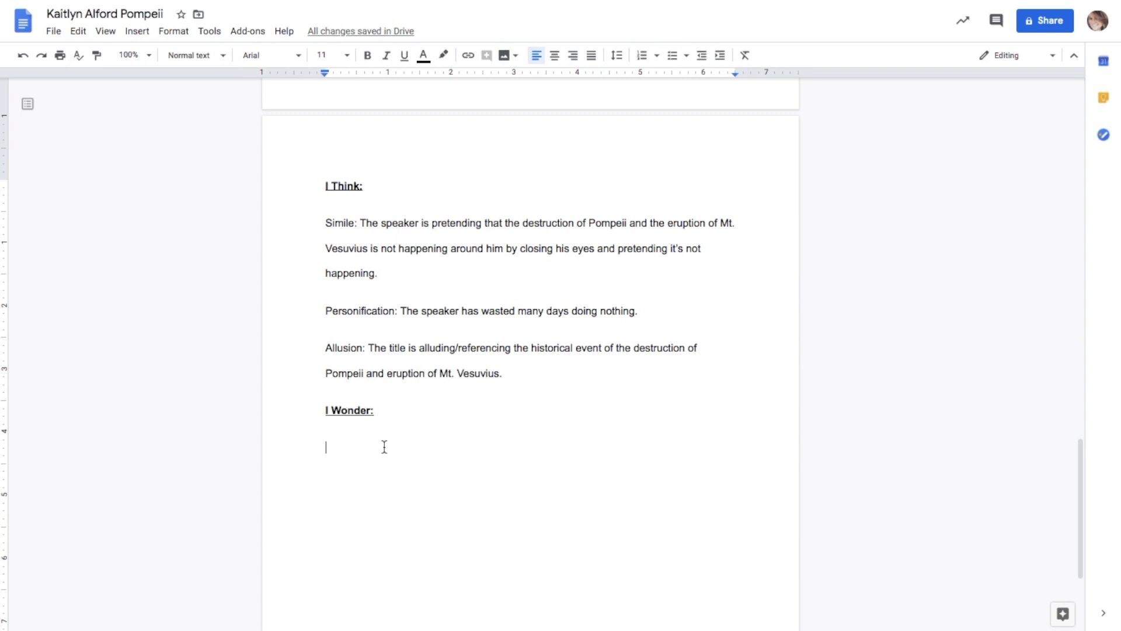
Step: Type 'Theme: (message/lesson)' on the line under I Wonder:
type("Them")
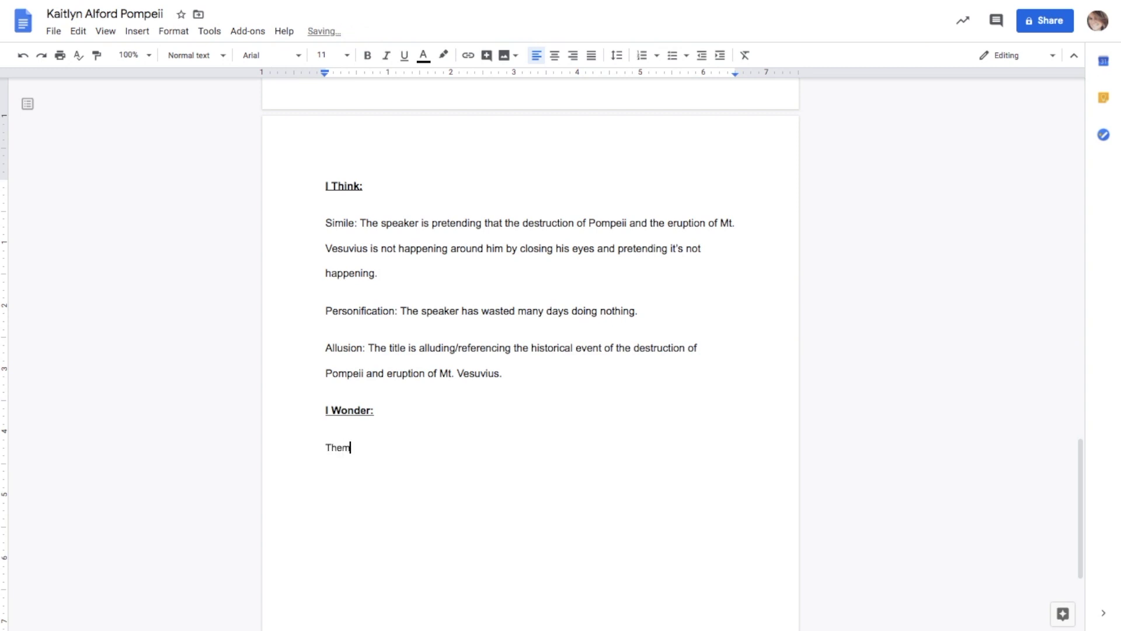
type("e: (message/lesson)")
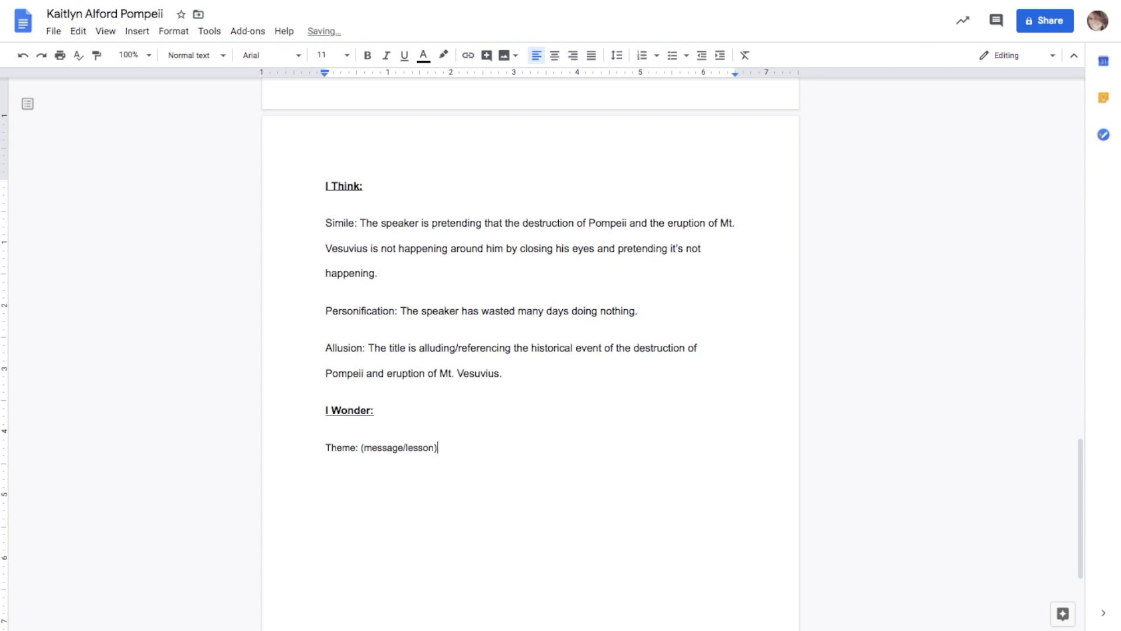